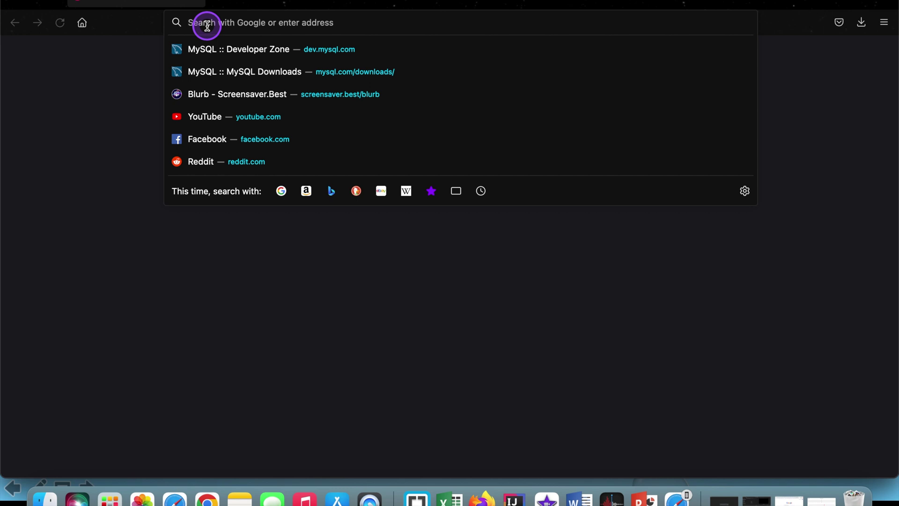
Go to dev.mysql.com and open the site's MySQL downloads page
type("dev.")
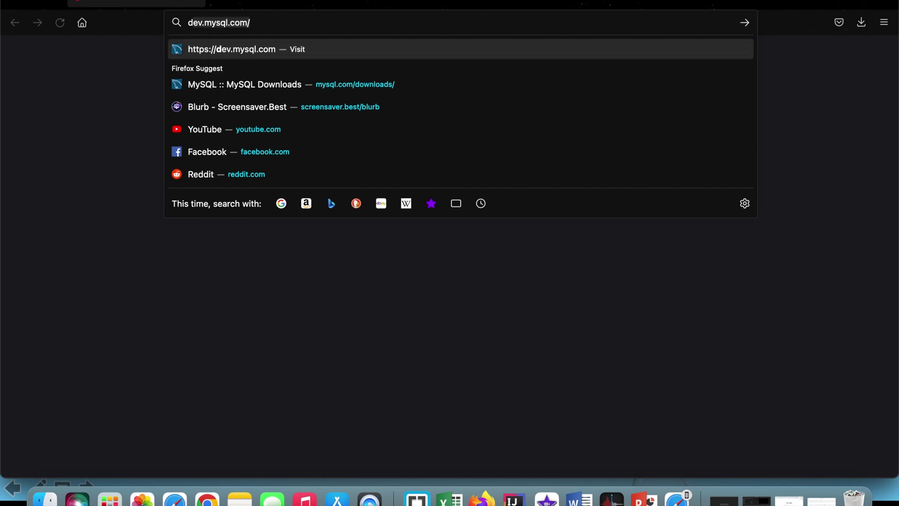
type("mysql.co")
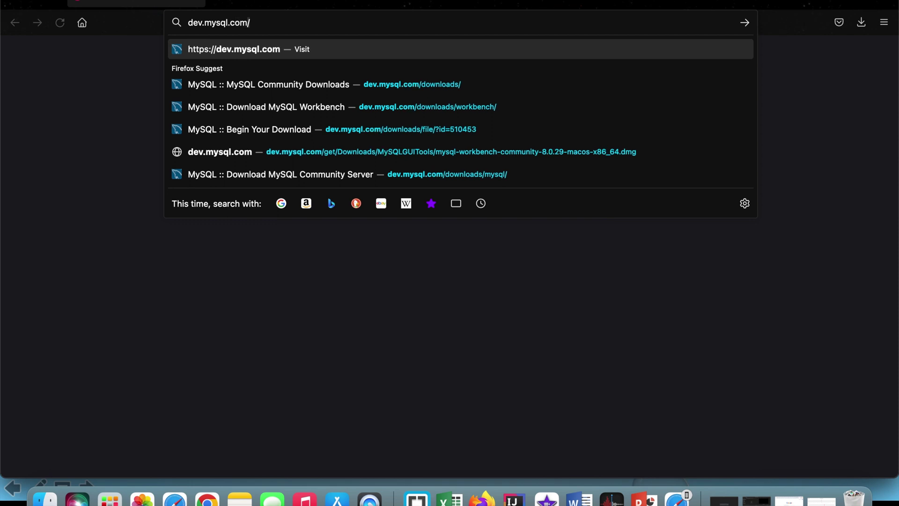
key("Return")
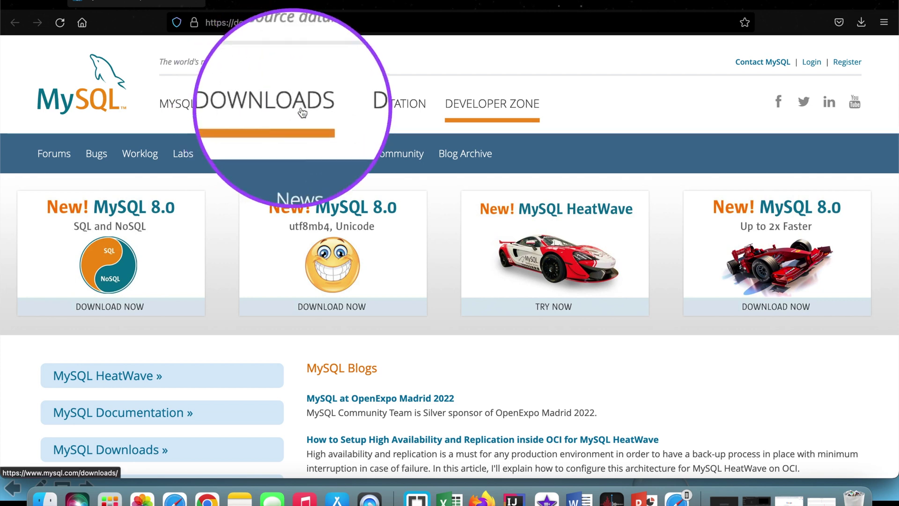
left_click(283, 106)
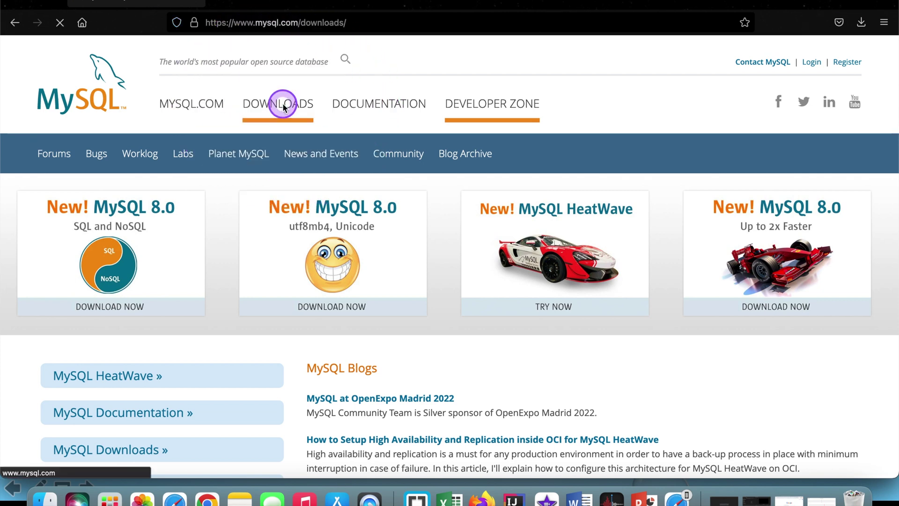
Find MySQL Workbench among the MySQL Community (GPL) downloads and request the 8.0.29 macOS (x86, 64-bit) DMG Archive
scroll(290, 198, "down", 4)
scroll(289, 197, "down", 6)
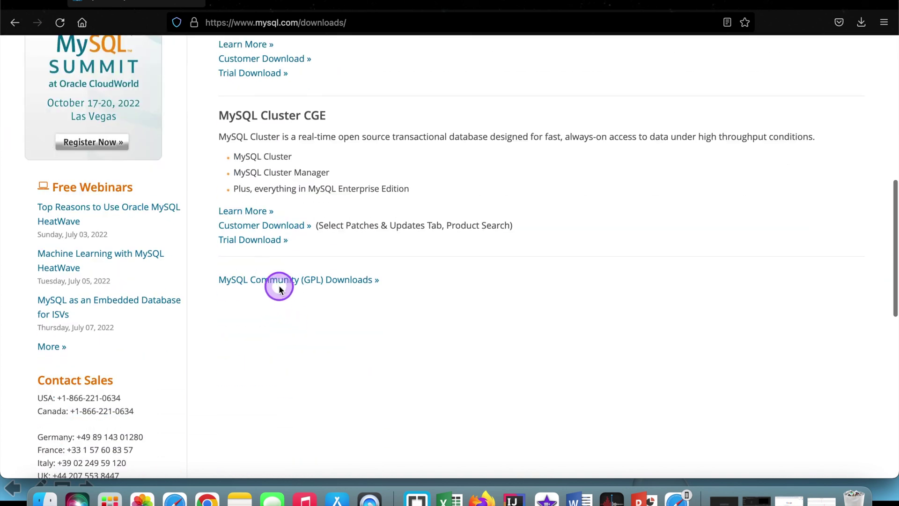
left_click(280, 286)
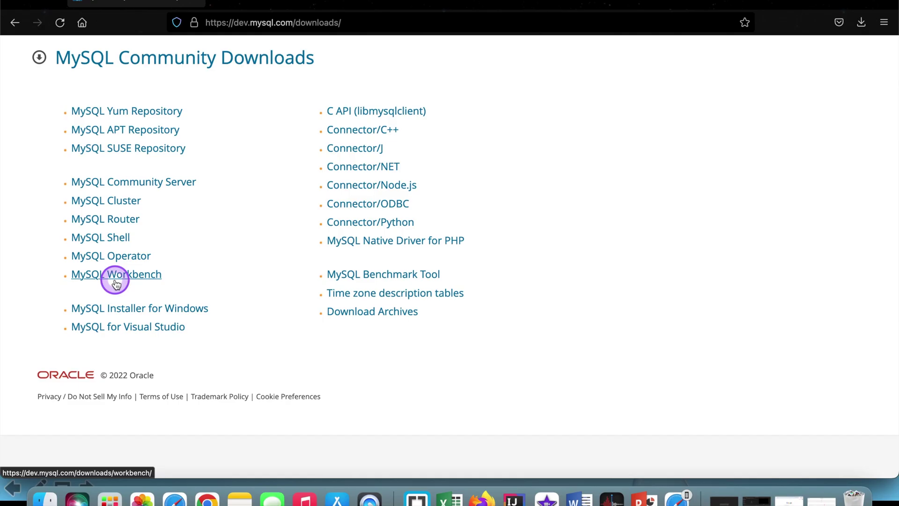
left_click(114, 275)
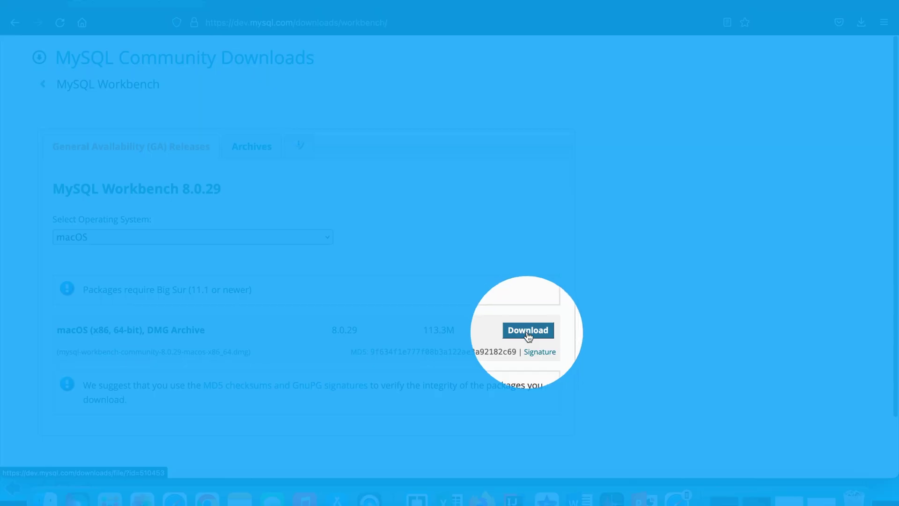
left_click(527, 333)
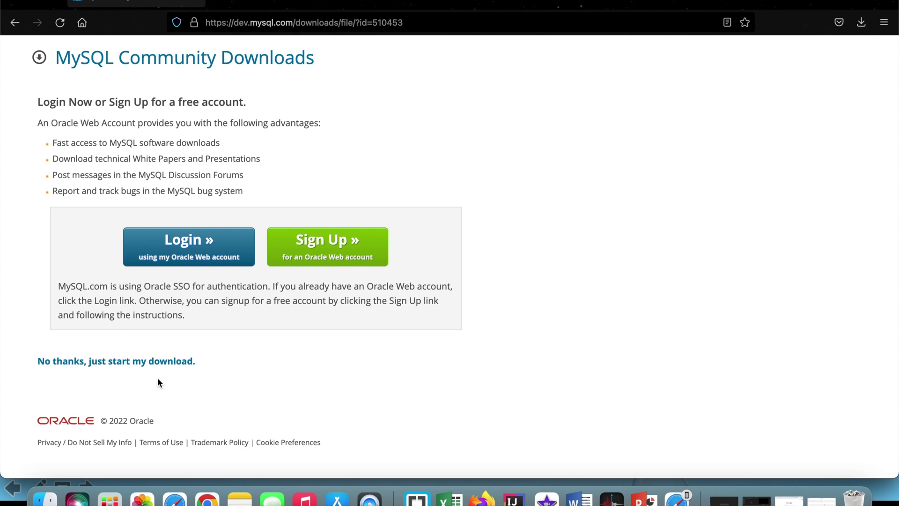
Switch to Finder and open the MySQL Workbench DMG stored in the MySQL folder within Documents
left_click(52, 497)
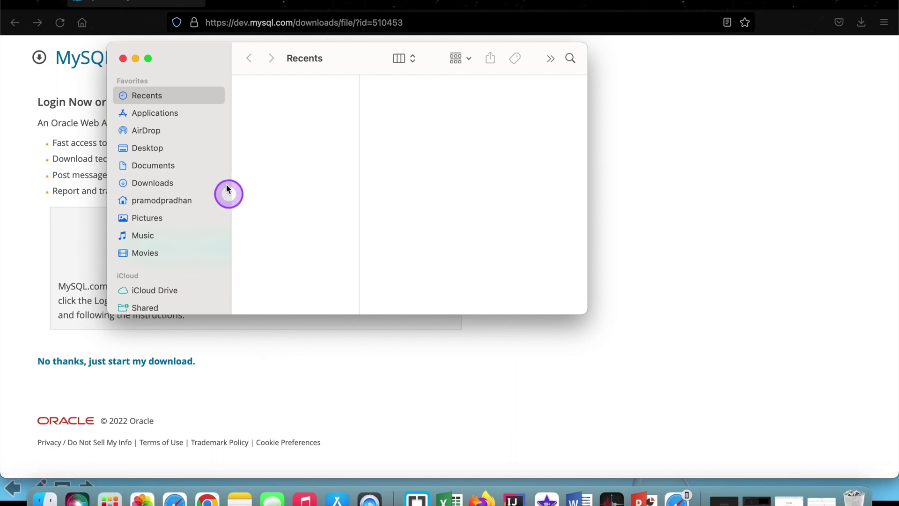
left_click(166, 170)
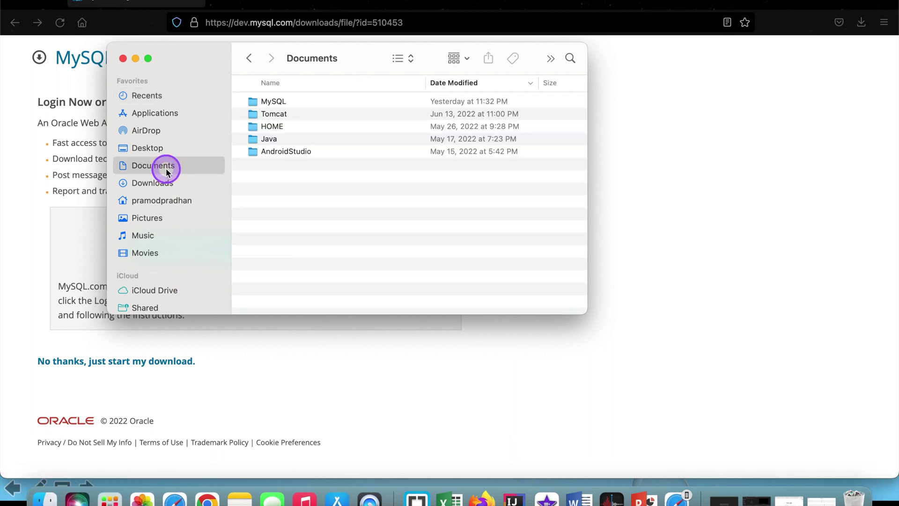
left_click(267, 103)
double_click(267, 103)
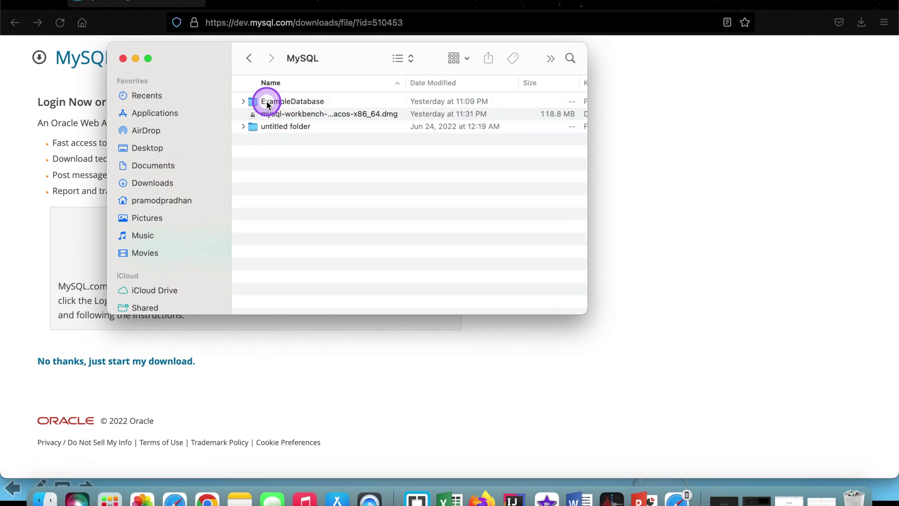
left_click(309, 117)
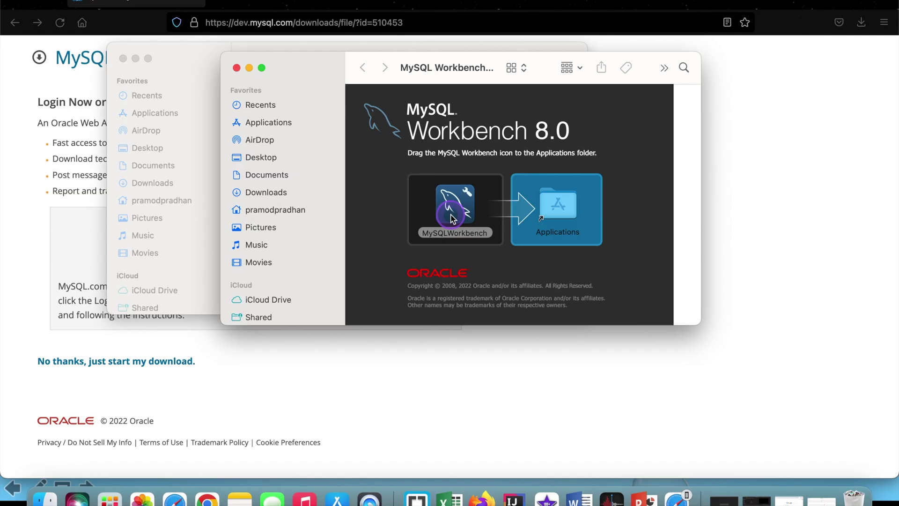
Install MySQLWorkbench from the disk image by copying it into the Applications folder
left_click_drag(454, 207, 554, 227)
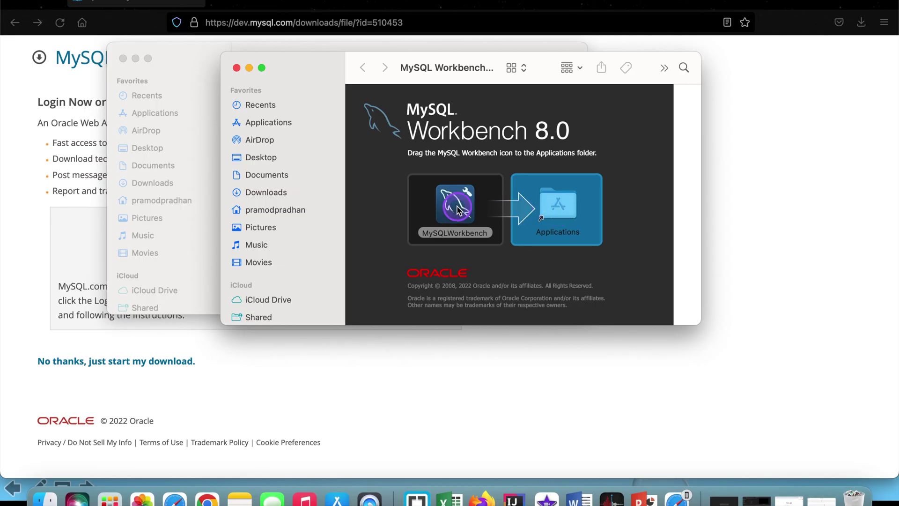
left_click_drag(457, 211, 563, 211)
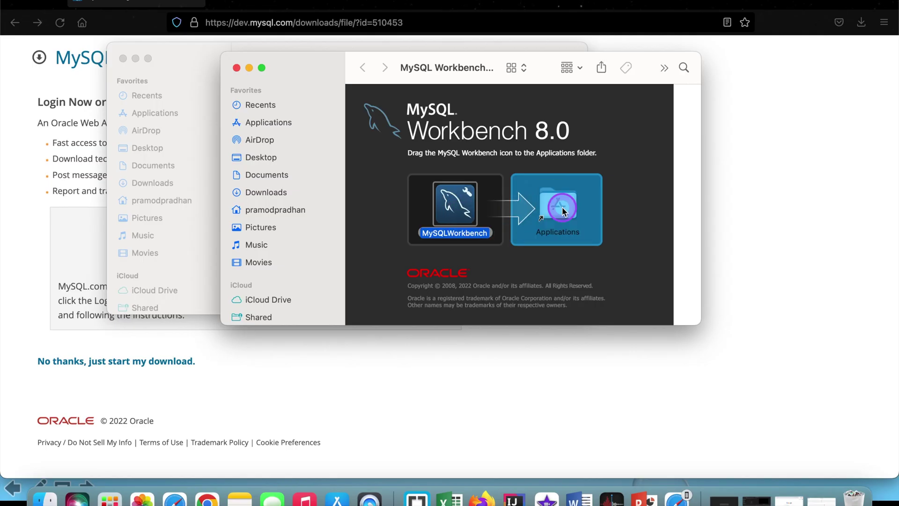
left_click_drag(562, 207, 562, 206)
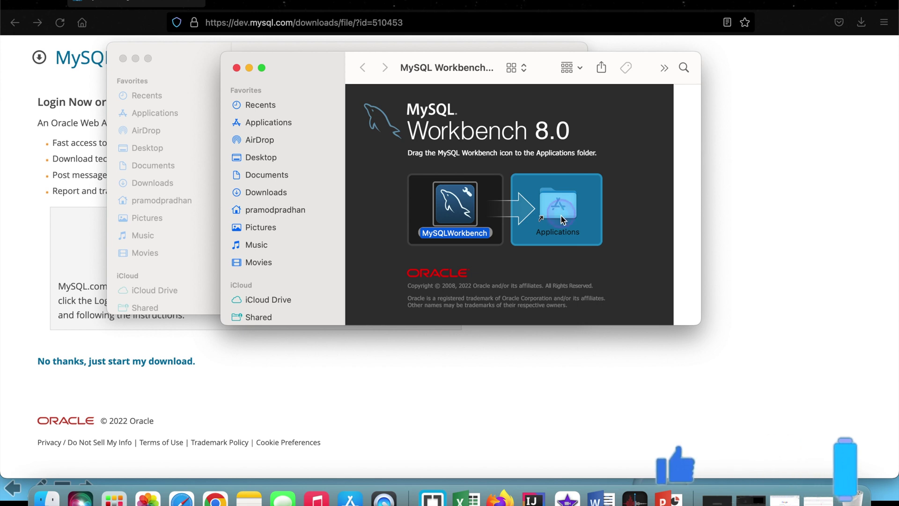
Add MySQLWorkbench from the Applications folder to the Dock
left_click(478, 219)
left_click_drag(477, 218, 403, 498)
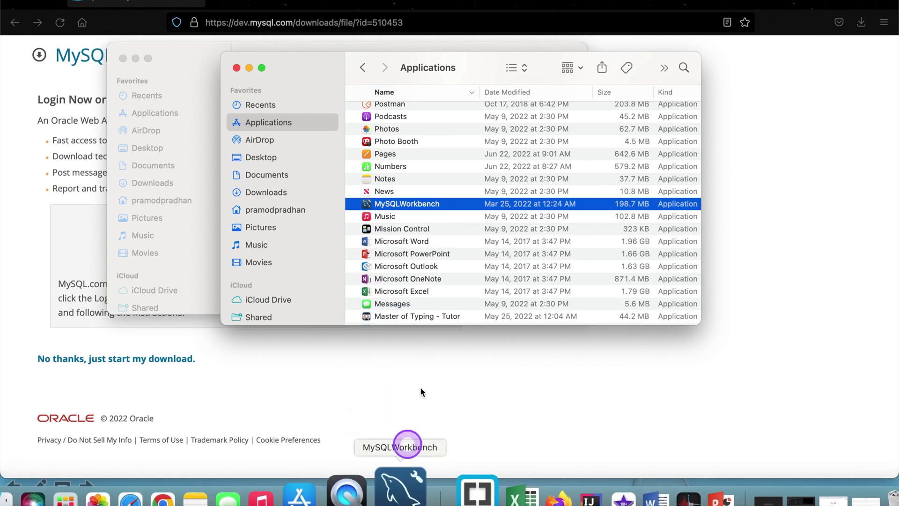
left_click(392, 375)
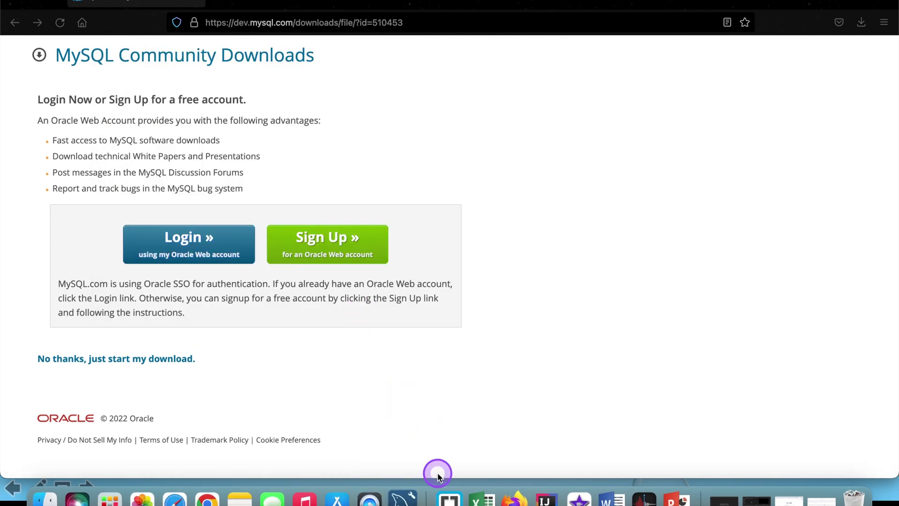
Launch MySQL Workbench from the Dock and allow the app downloaded from the Internet to open
left_click(409, 495)
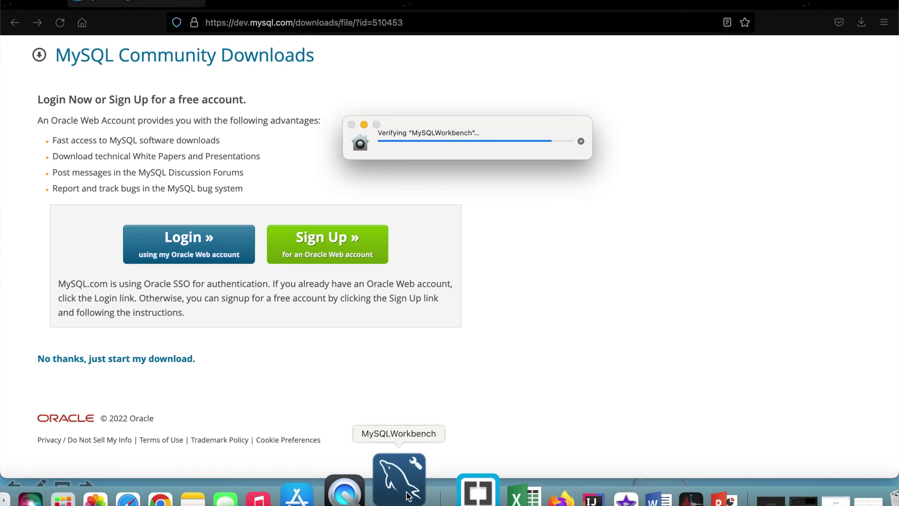
left_click(473, 164)
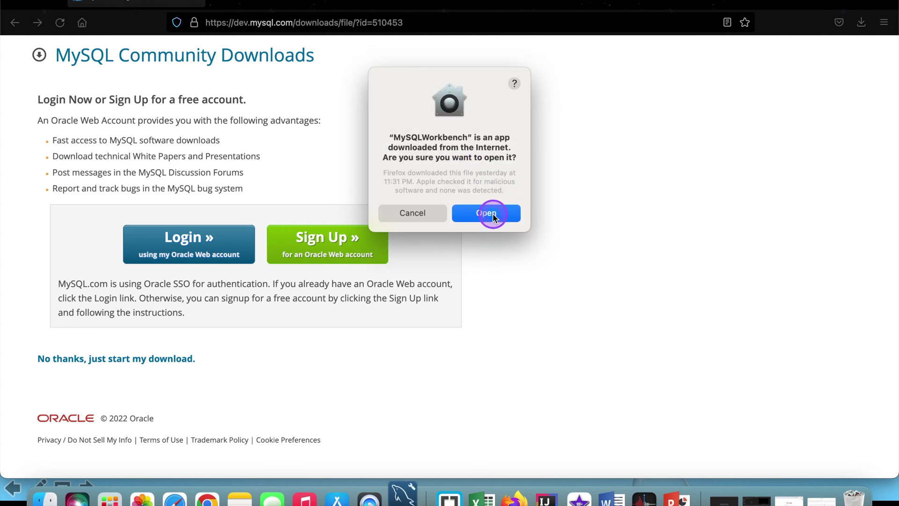
left_click(492, 213)
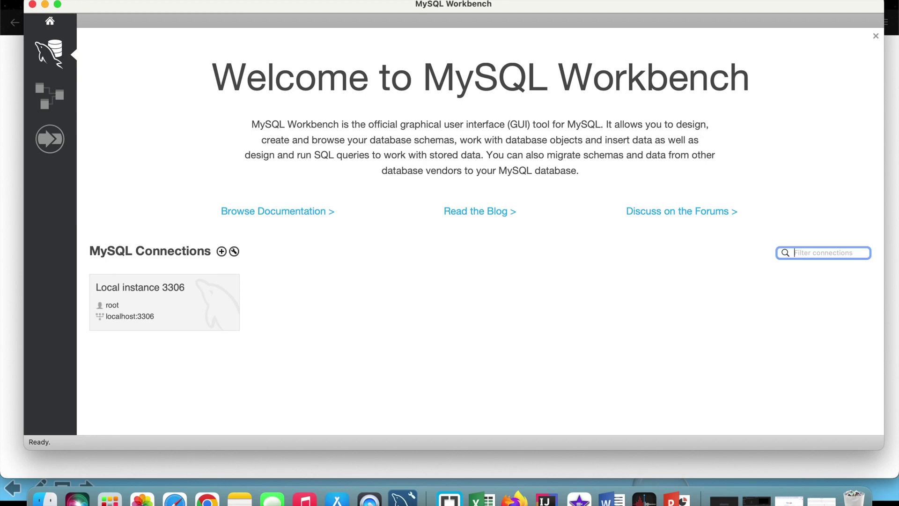
Disable the Safe Updates option in the SQL Editor preferences
left_click(57, 0)
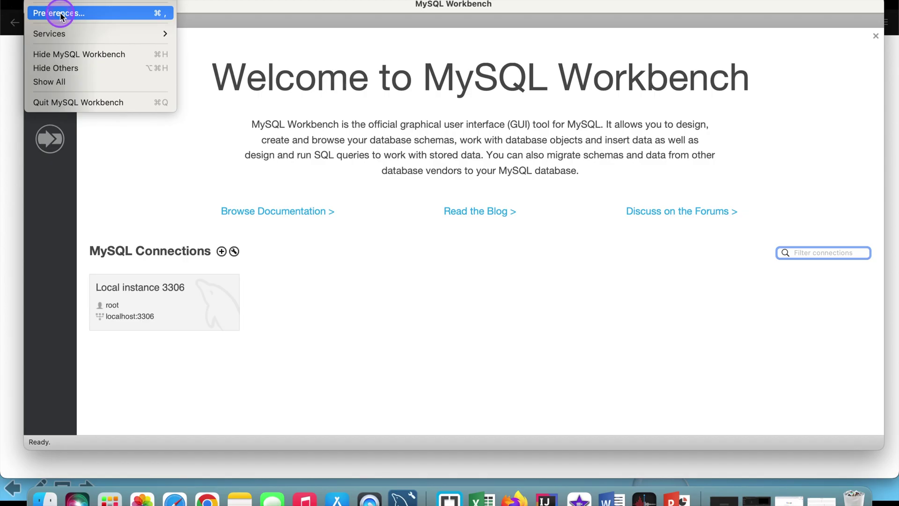
left_click(61, 13)
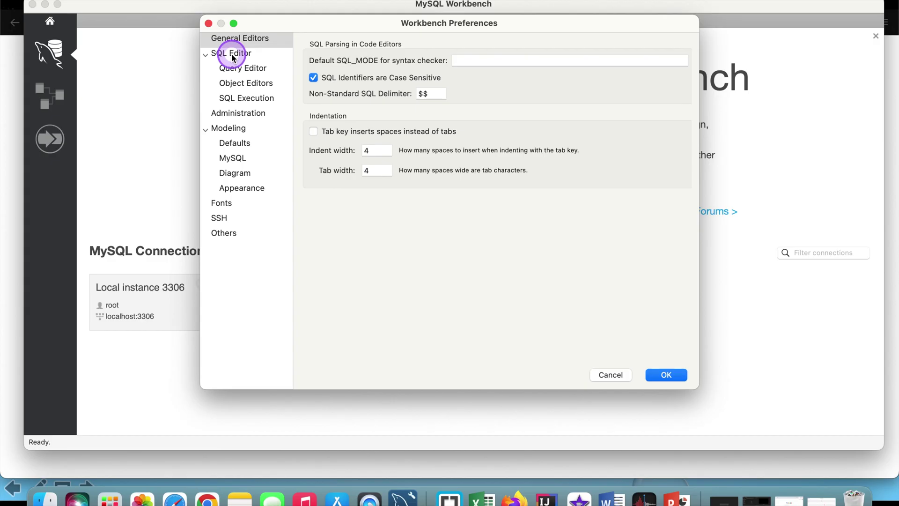
left_click(231, 53)
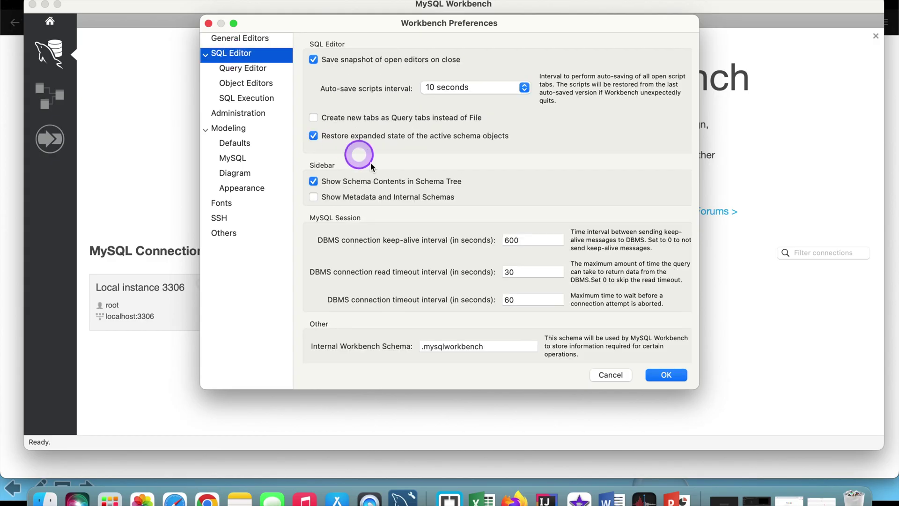
scroll(376, 174, "down", 1)
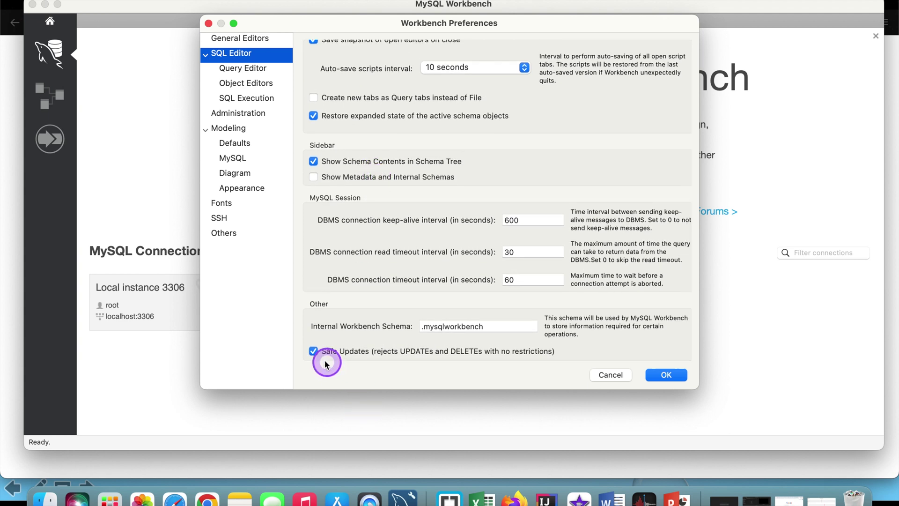
mouse_move(316, 357)
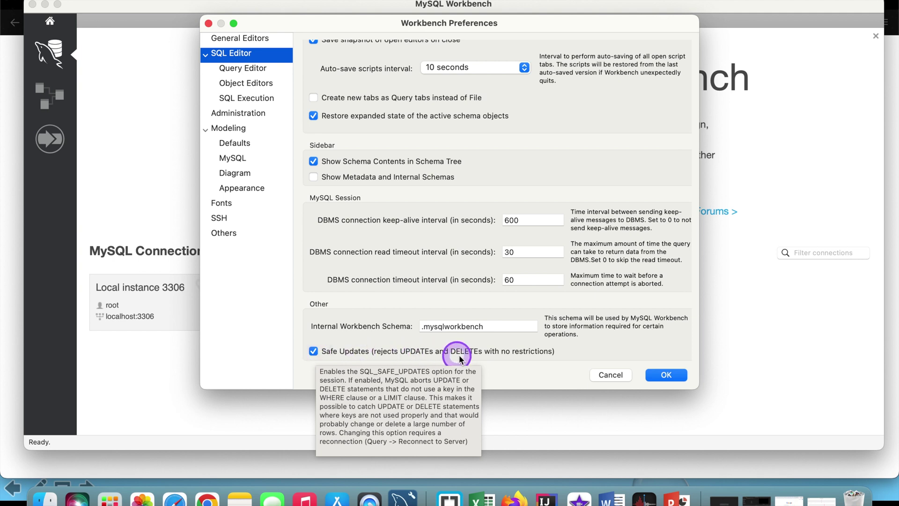
left_click(313, 351)
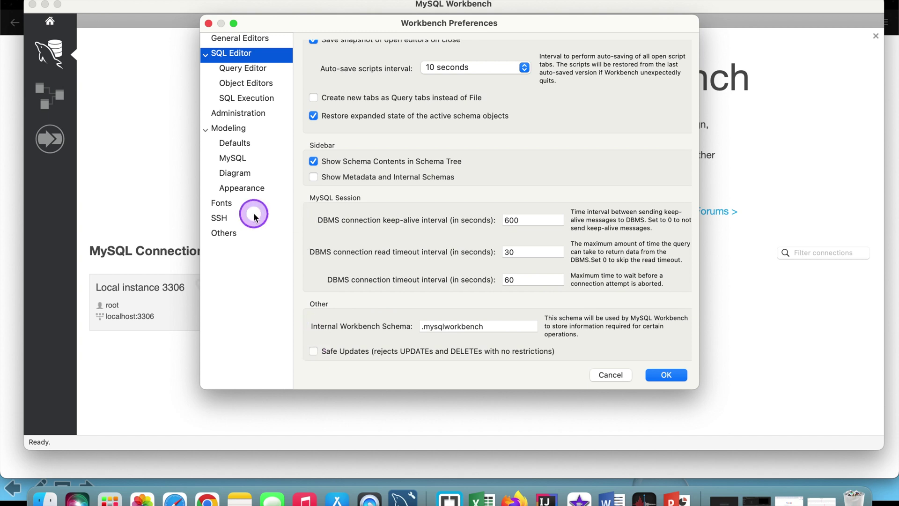
Set the SQL Editor, Scripting Shell and Script Editor fonts to Menlo 16 and the Resultset Grid font to Helvetica 16, and save the preferences
left_click(226, 202)
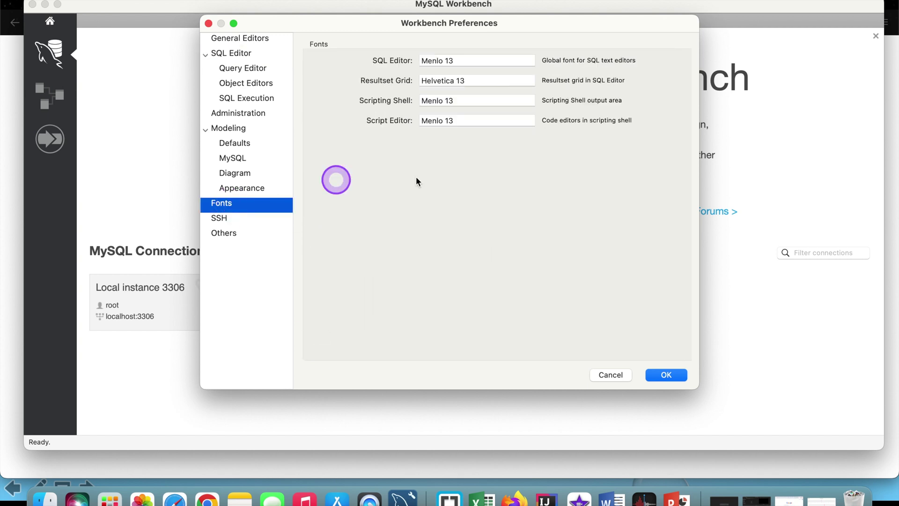
left_click(461, 60)
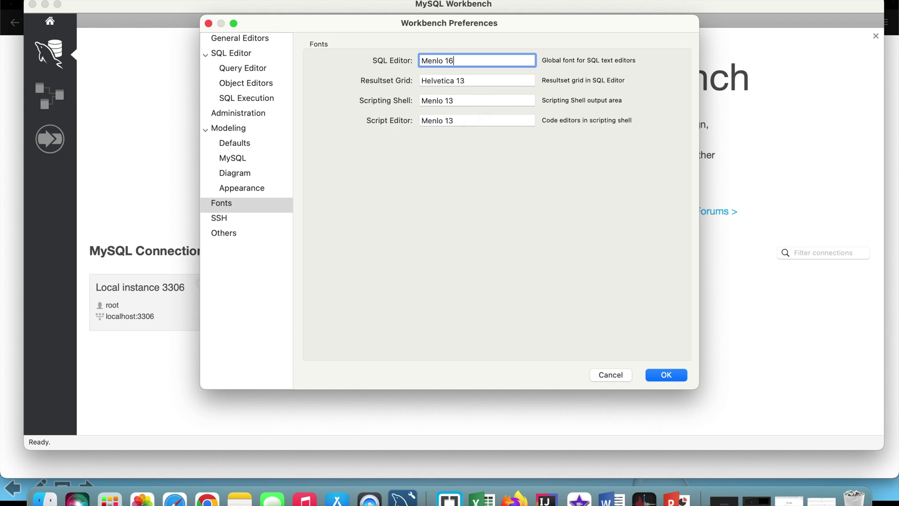
left_click(466, 80)
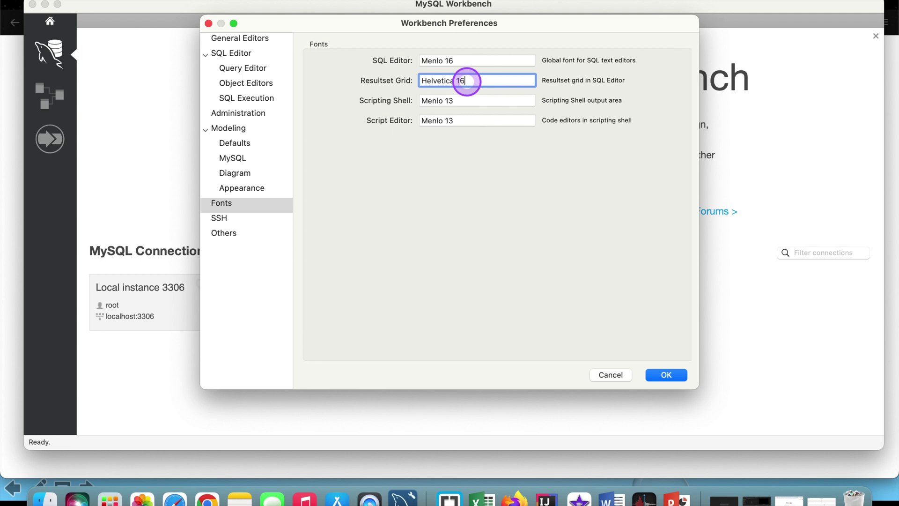
left_click(463, 101)
left_click(452, 121)
key("BackSpace")
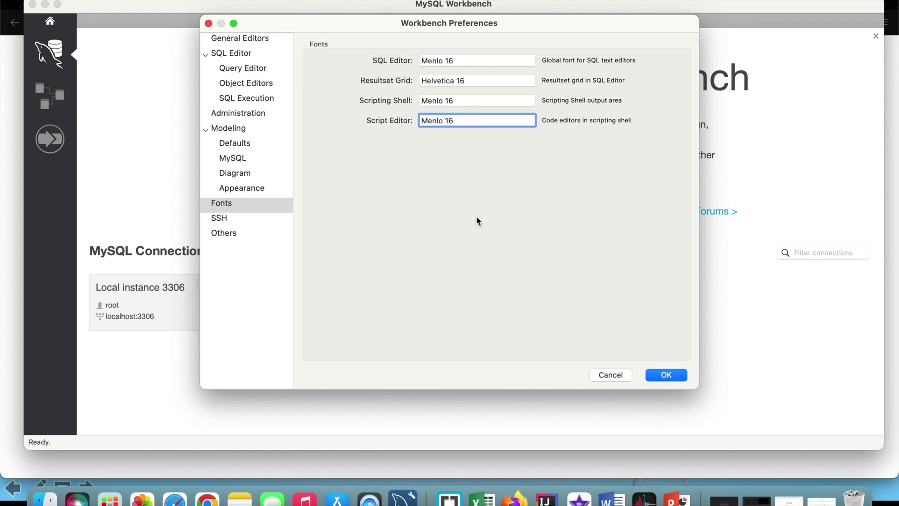
left_click(635, 320)
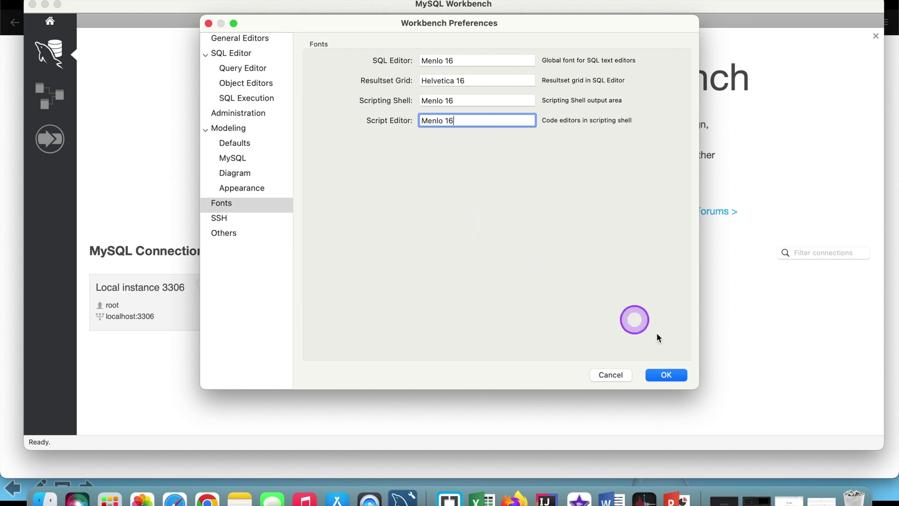
left_click(669, 374)
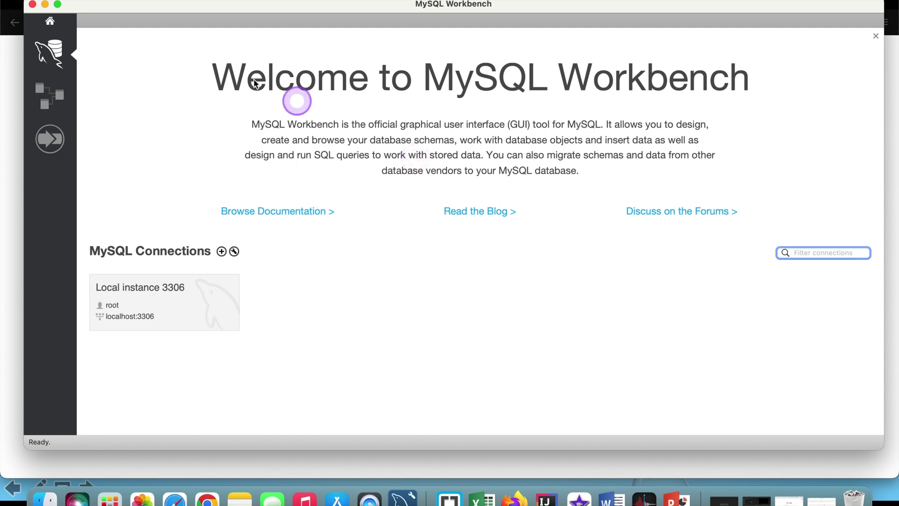
Turn off the welcome message on the connections screen in the Others preferences and save the change
left_click(47, 1)
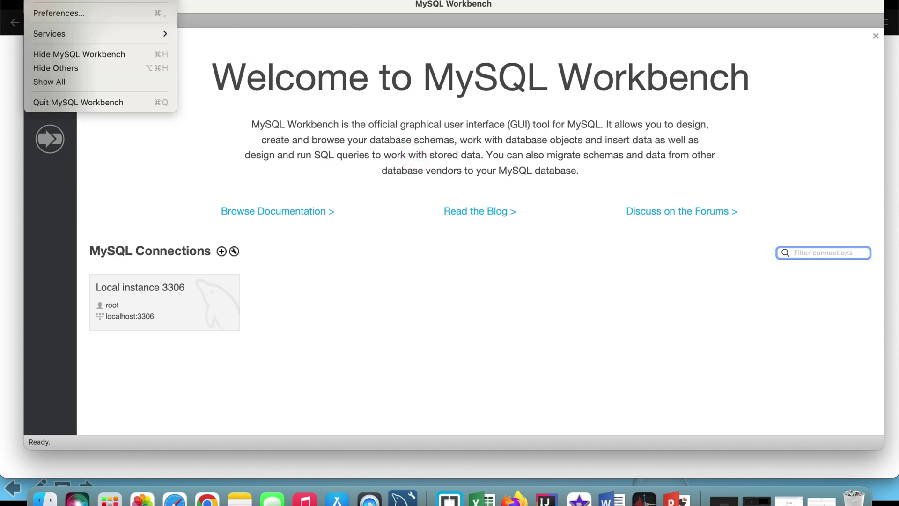
left_click(70, 13)
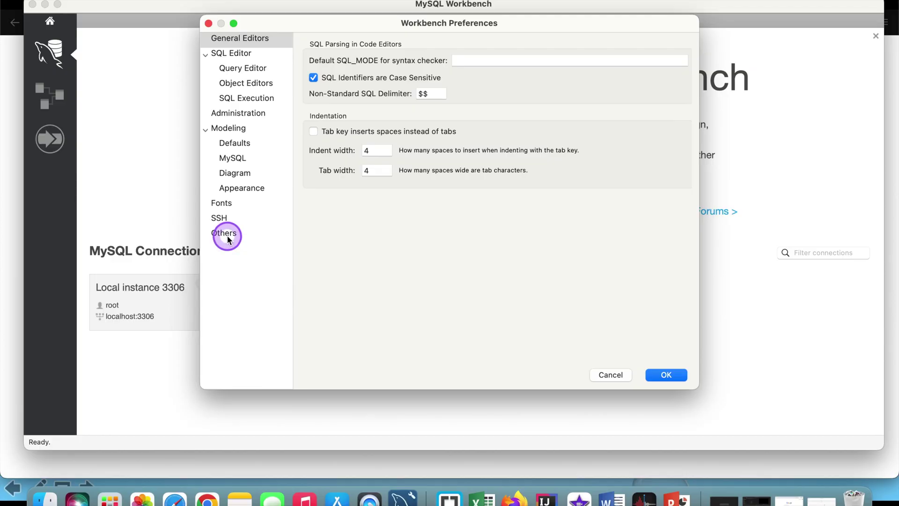
left_click(227, 236)
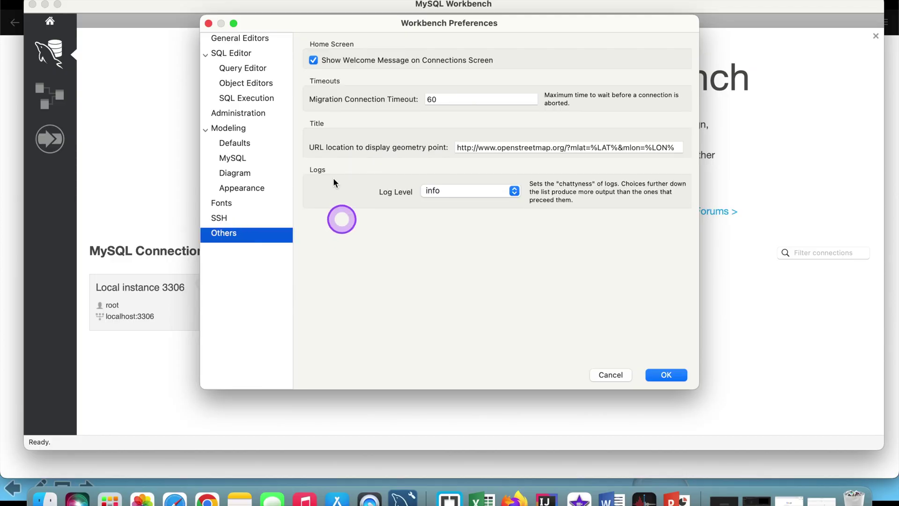
left_click(314, 60)
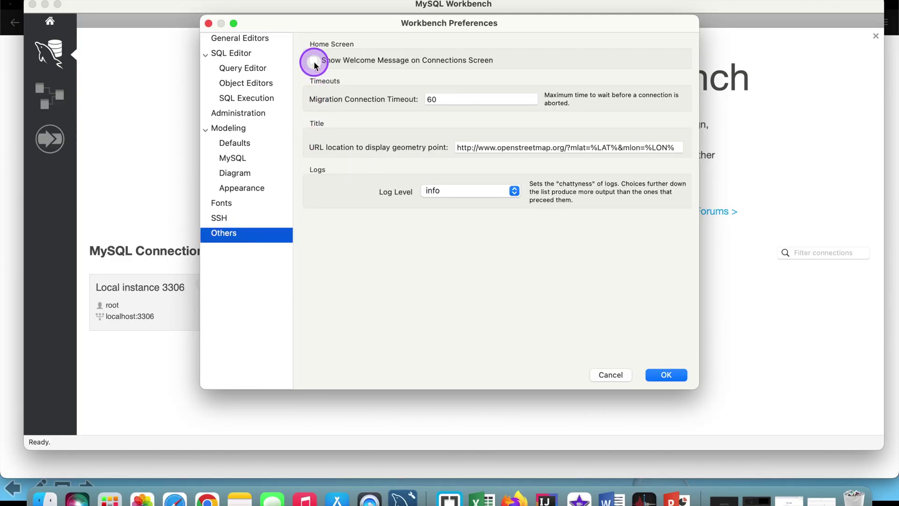
left_click(656, 373)
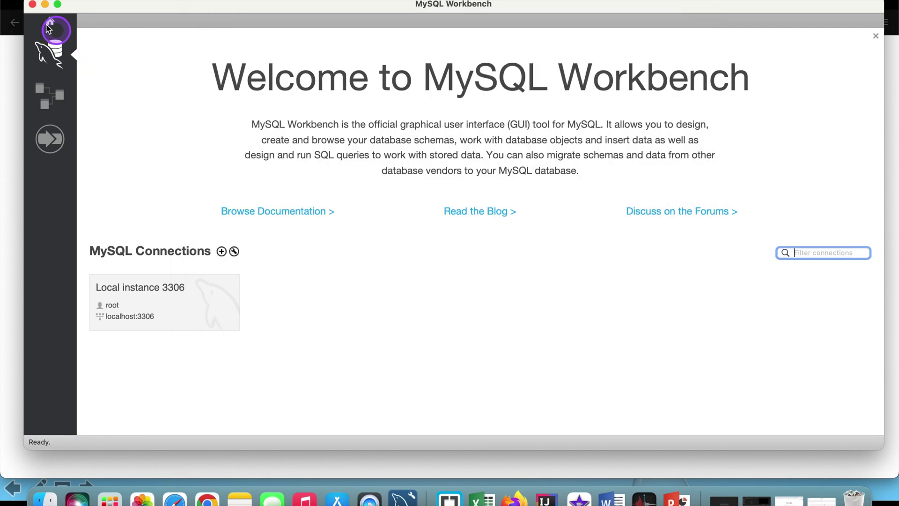
Close the MySQL Workbench window, quit the application completely and launch it again from the Dock
left_click(32, 5)
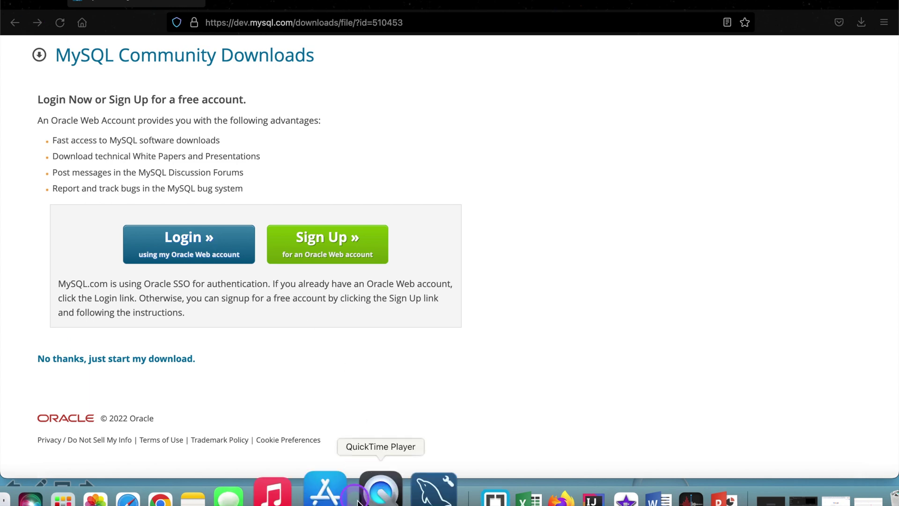
right_click(413, 500)
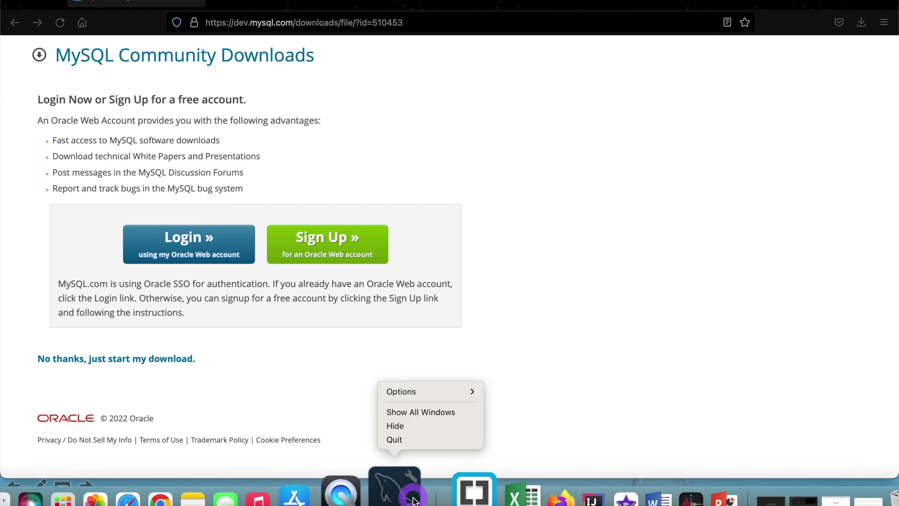
left_click(411, 440)
left_click(406, 493)
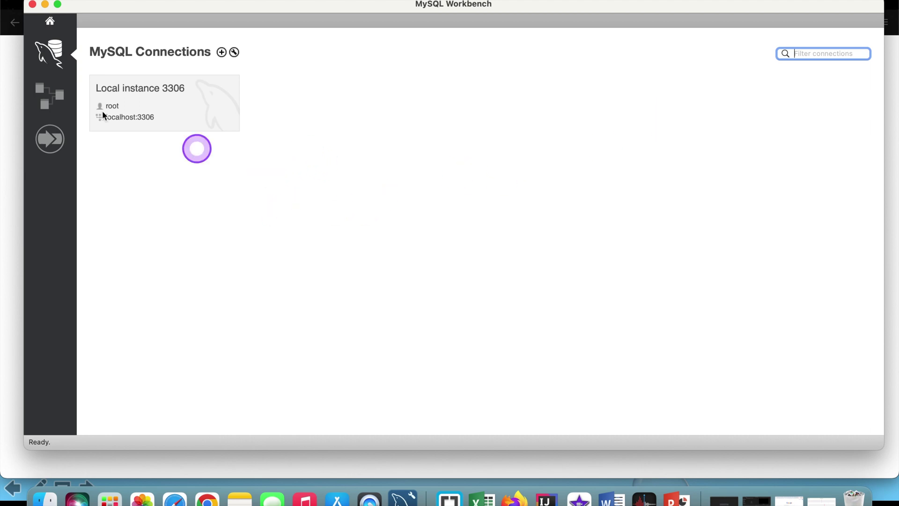
Delete all defined MySQL connections from the home screen
right_click(161, 112)
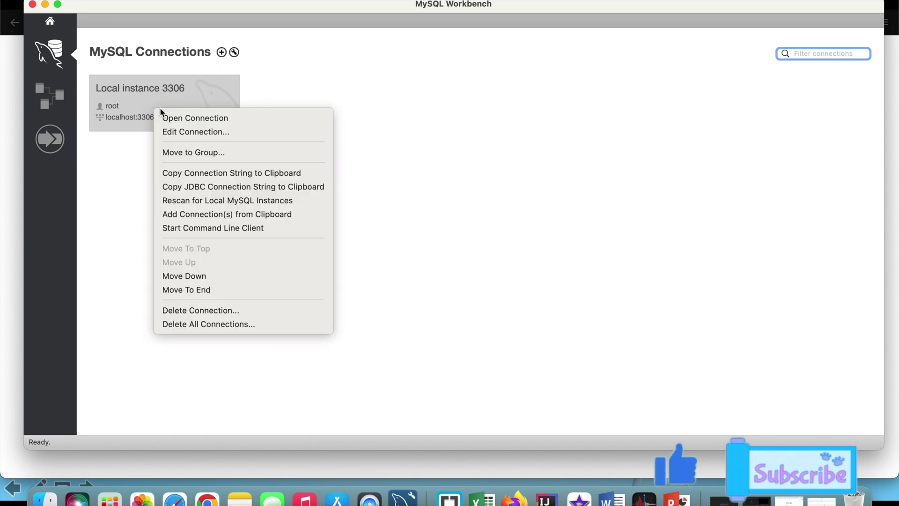
left_click(195, 323)
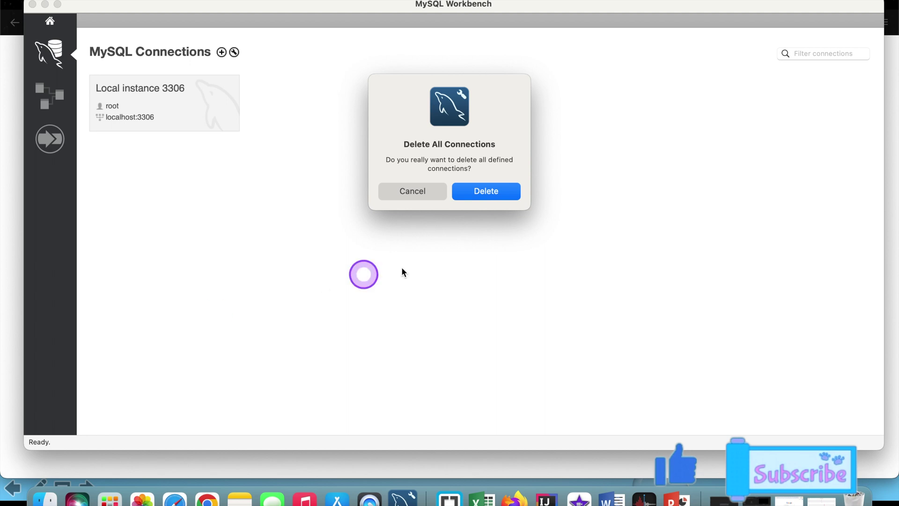
left_click(499, 196)
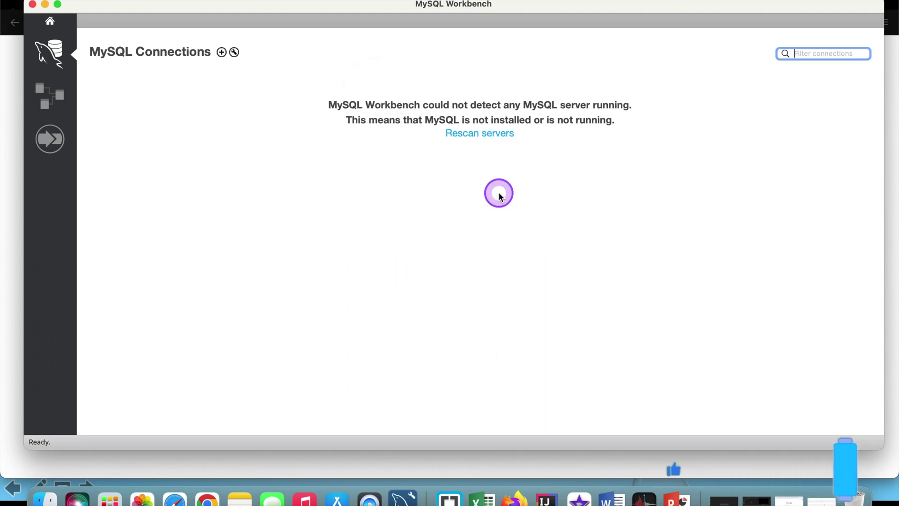
Start setting up a new MySQL connection and name it MyLocalInstance
left_click(222, 52)
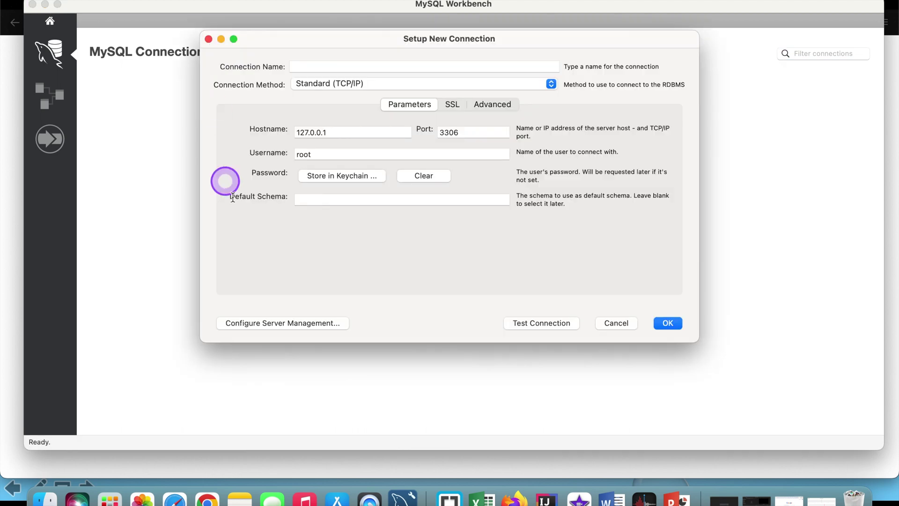
left_click(306, 67)
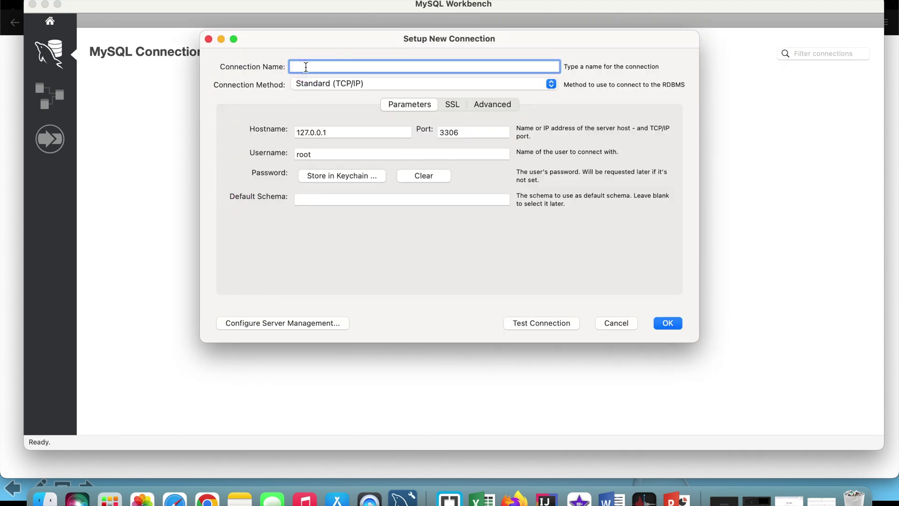
left_click(306, 67)
type("My")
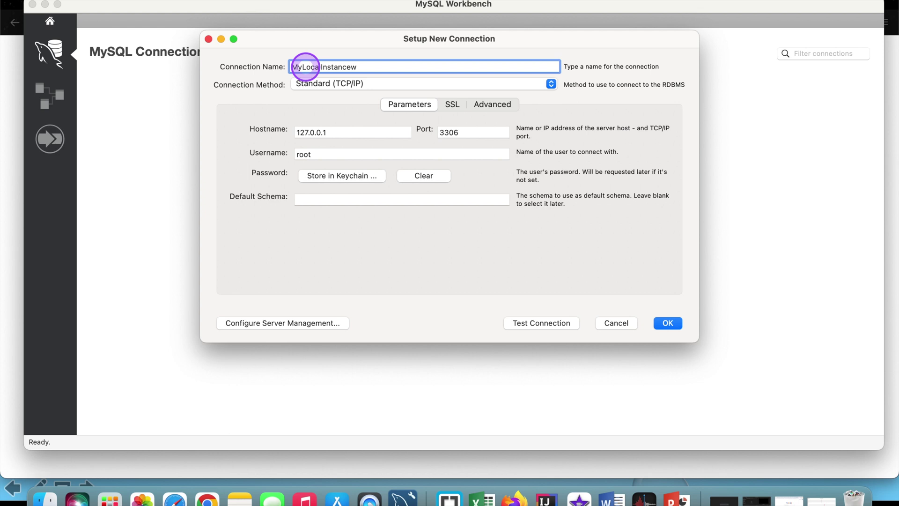
type("LocalInstancew")
key("BackSpace")
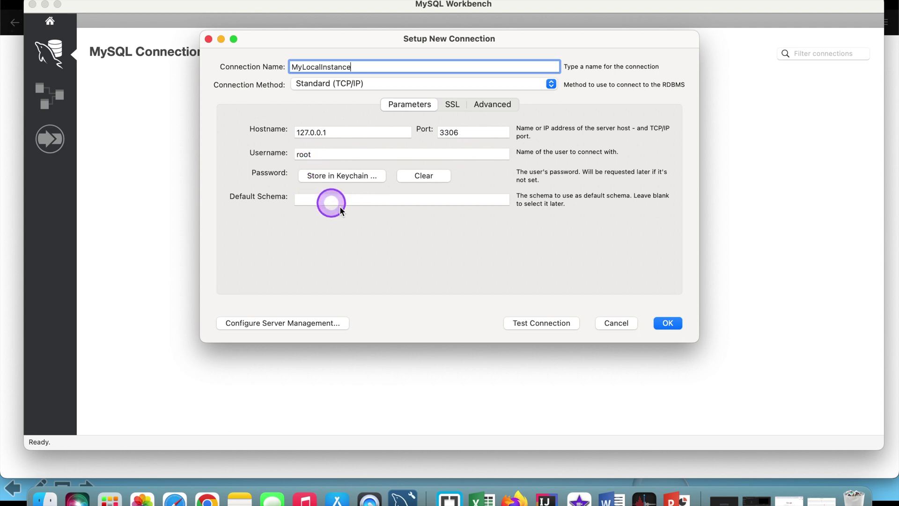
Store the root user's connection password in the keychain
left_click(334, 178)
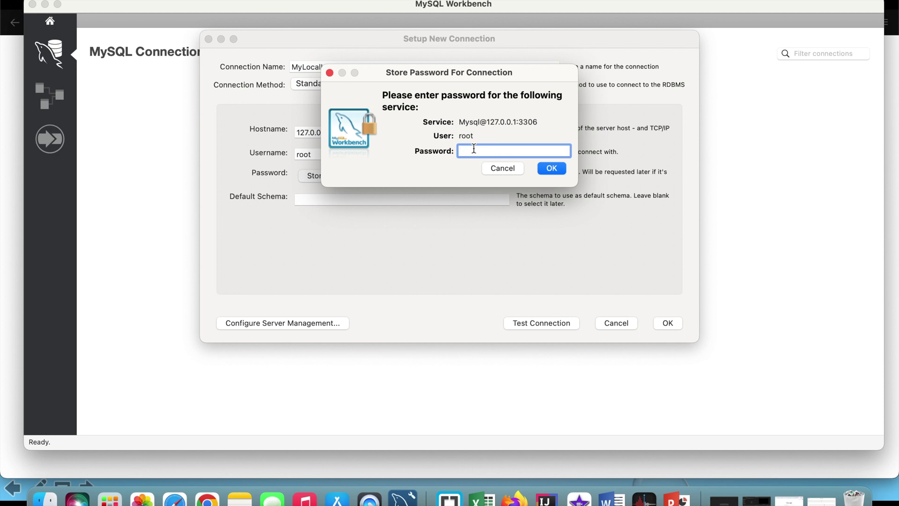
left_click(474, 148)
type("••••••••••")
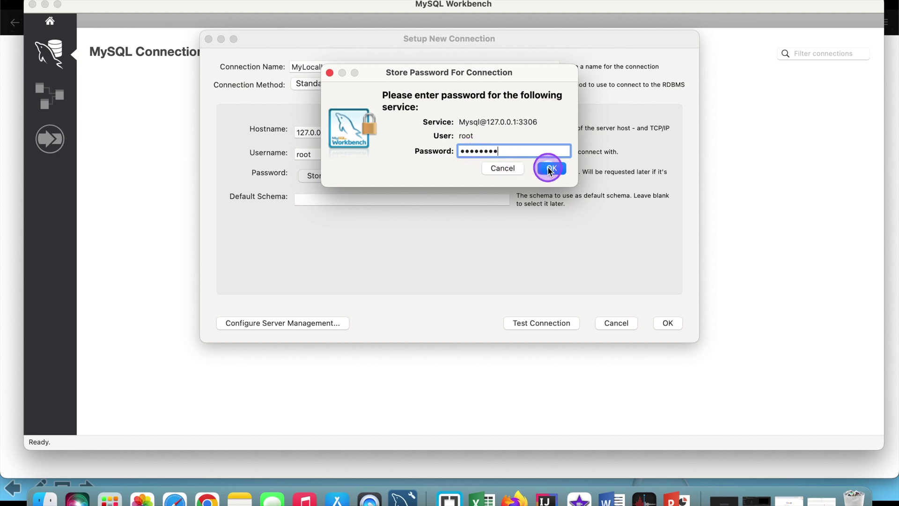
left_click(551, 168)
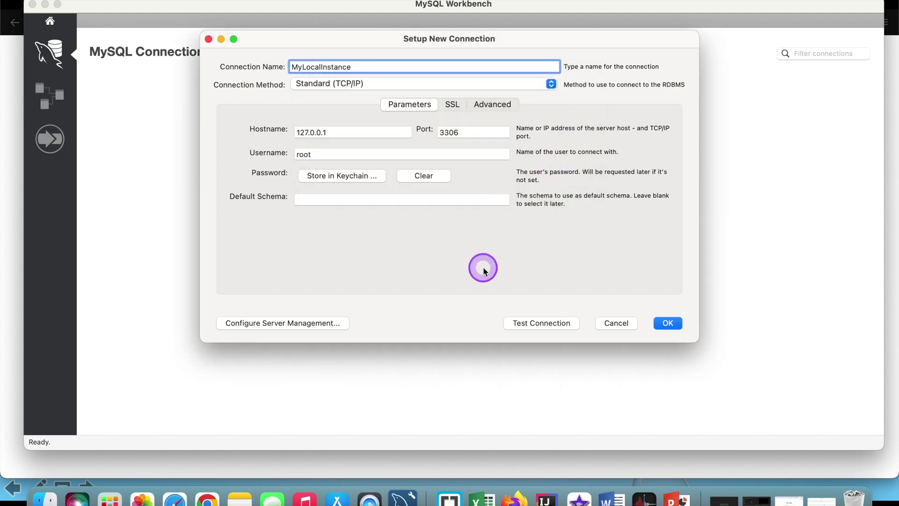
Test the new connection, dismiss the test message and save the connection
left_click(534, 323)
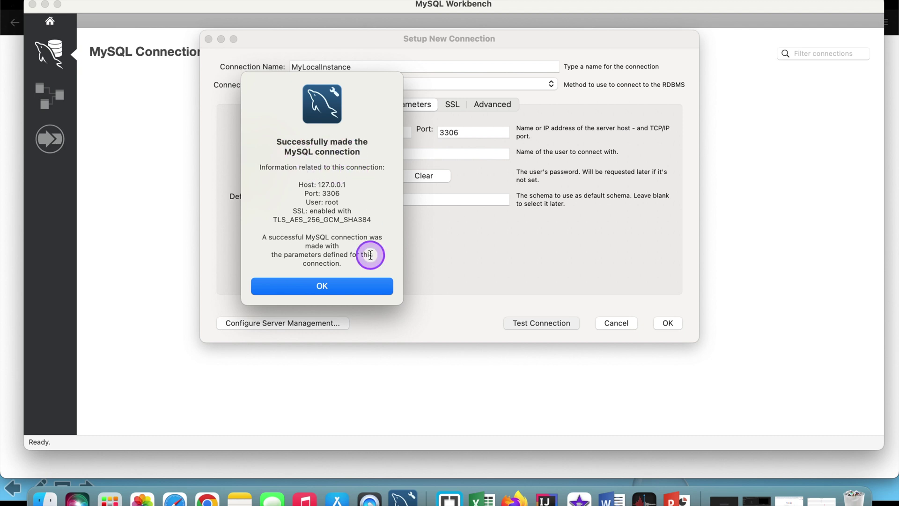
left_click(360, 287)
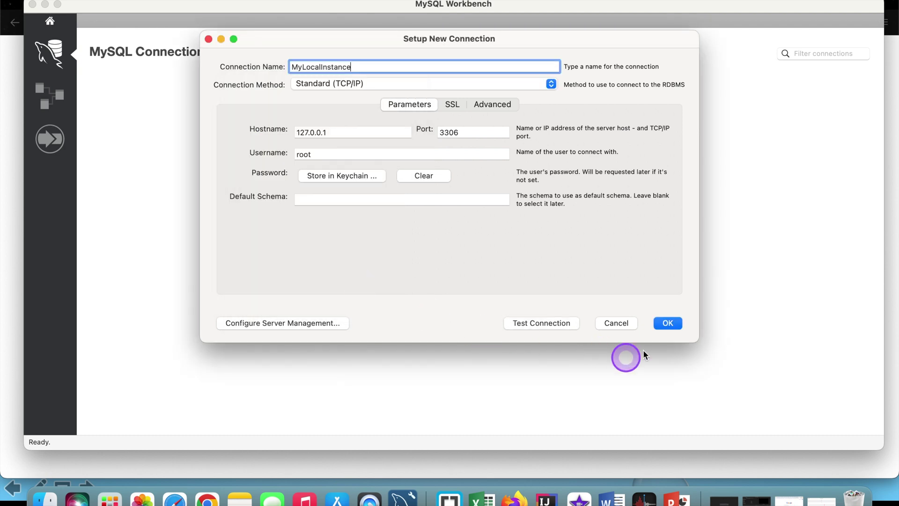
left_click(669, 323)
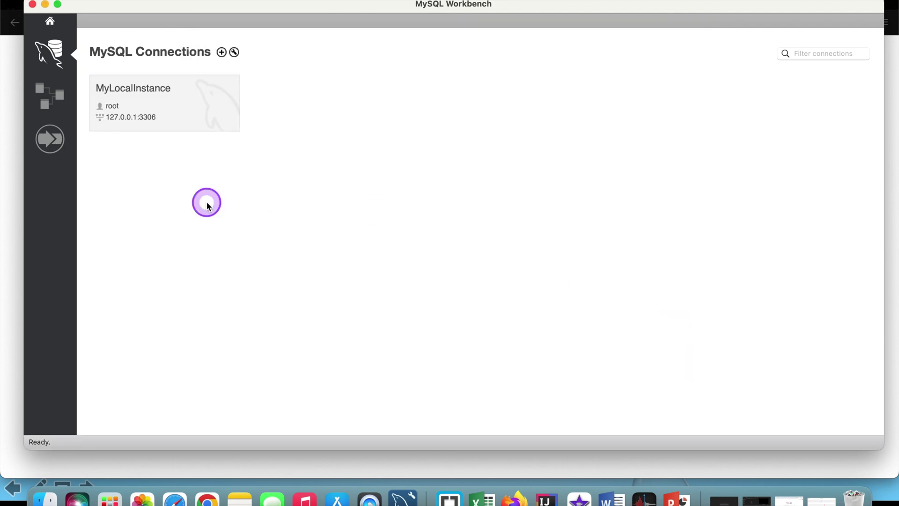
Open the MyLocalInstance connection and bring up its Query 1 editor
left_click(191, 127)
left_click(141, 116)
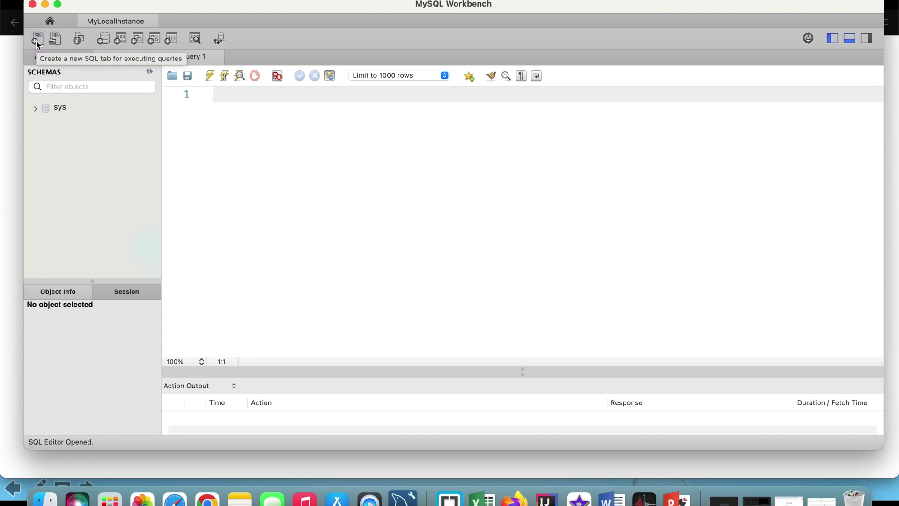
left_click(190, 57)
Create an additional SQL script editor for executing queries and close it again
left_click(45, 37)
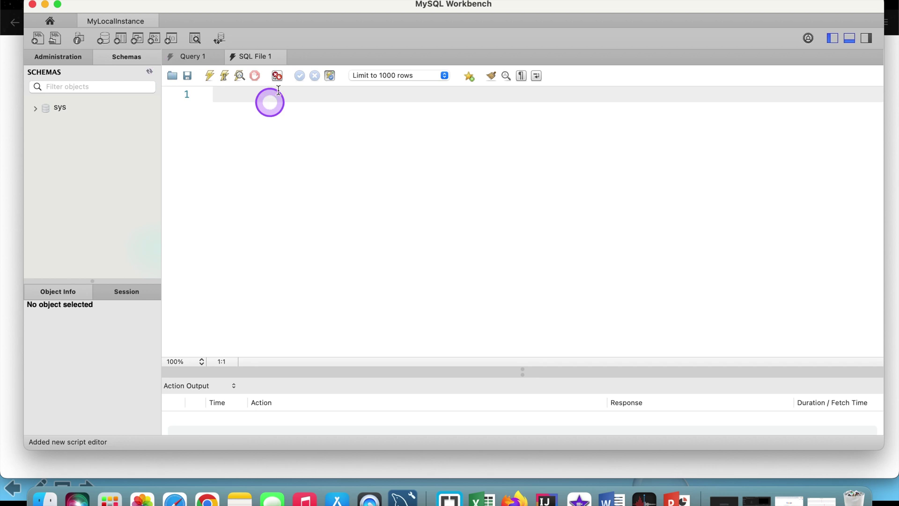
left_click(279, 57)
left_click(55, 39)
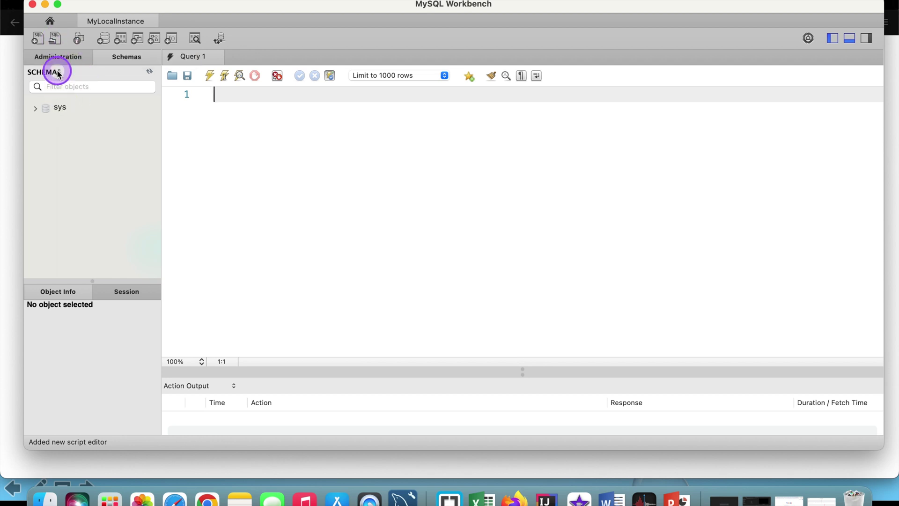
Examine the Server Status page under Administration, close it and return to the schemas list
left_click(58, 60)
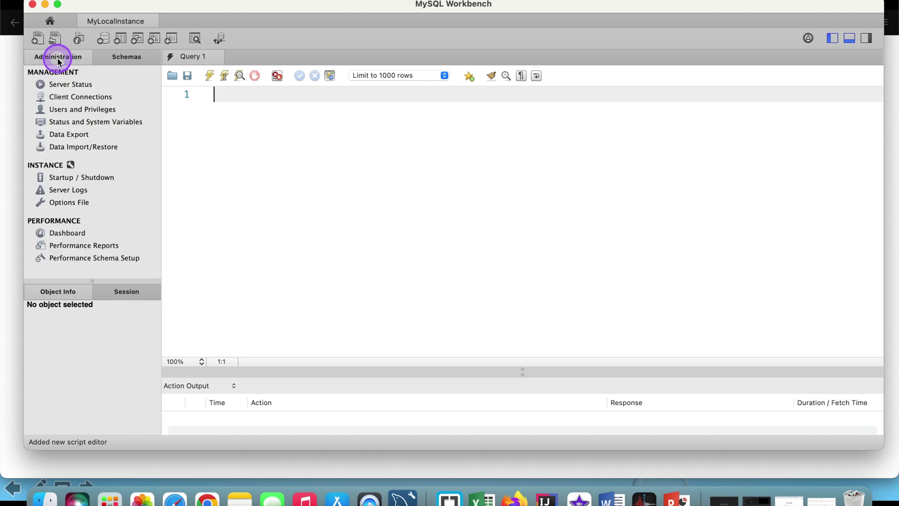
left_click(72, 88)
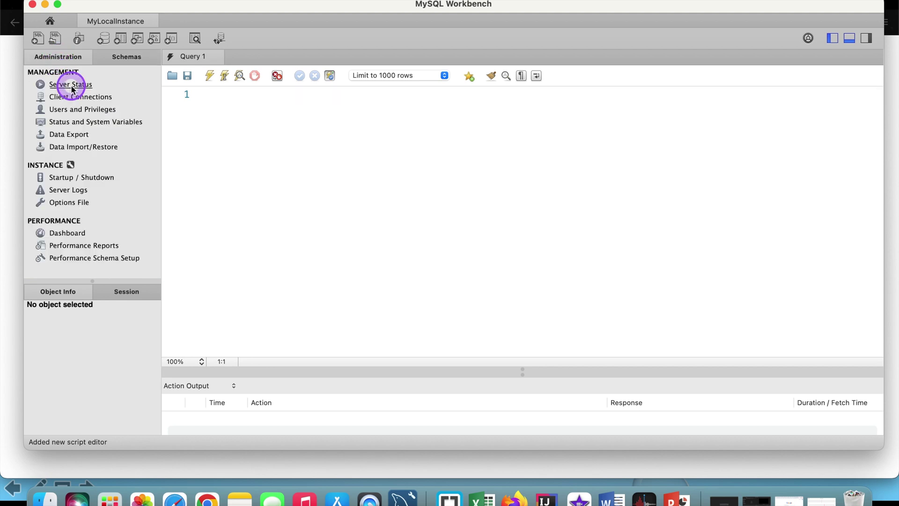
left_click(694, 110)
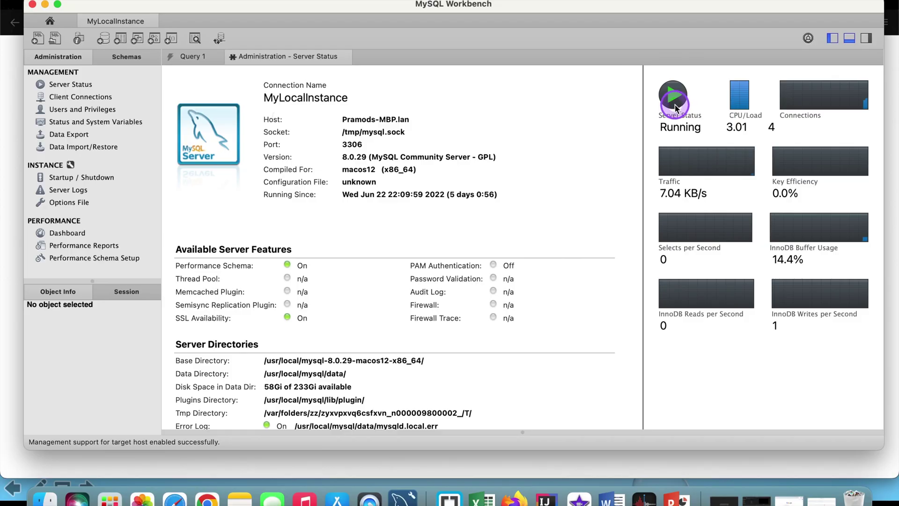
left_click(342, 204)
left_click(64, 112)
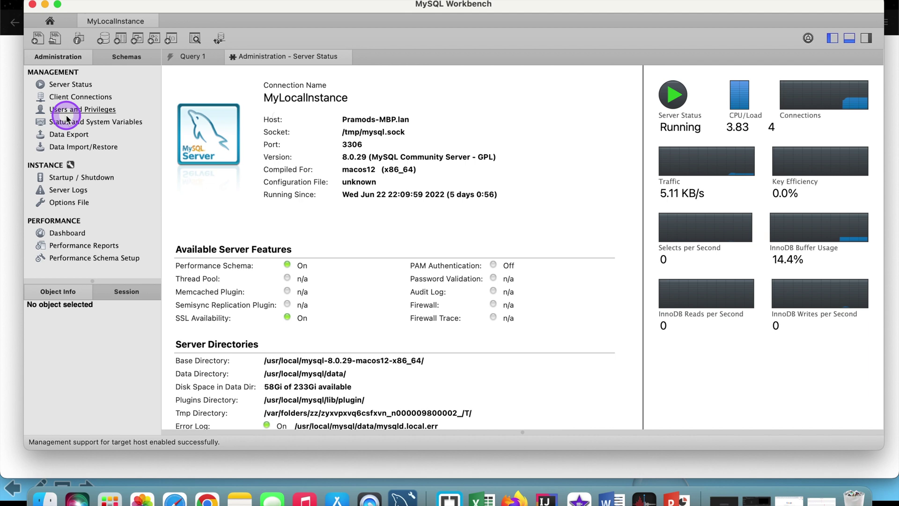
left_click(345, 57)
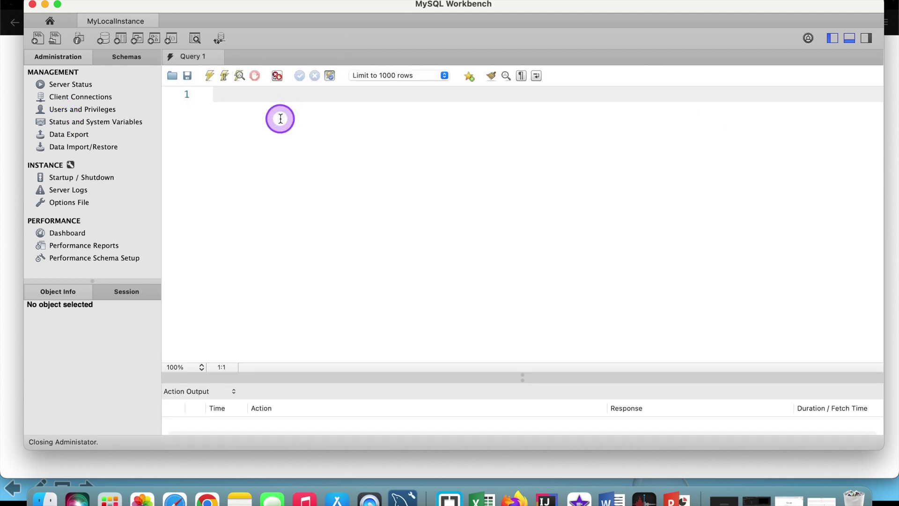
left_click(125, 57)
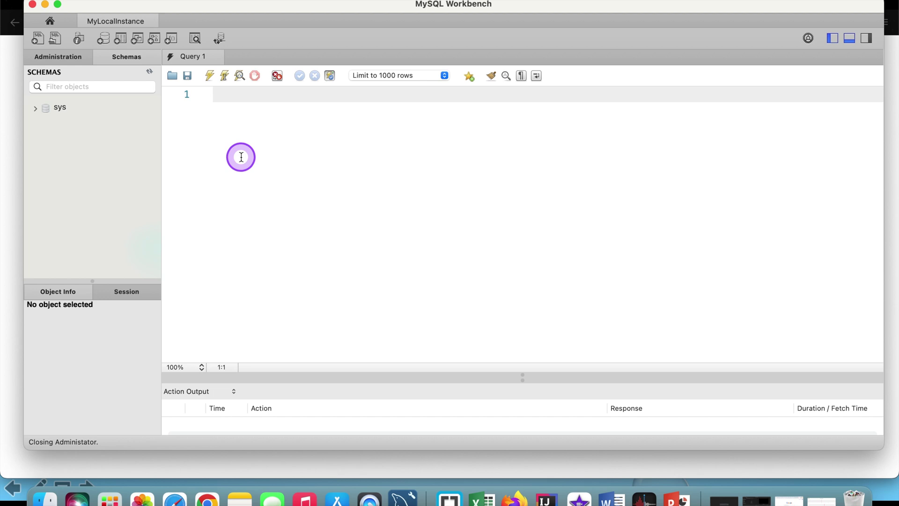
Show the sidebar with Context Help and Snippets and adjust its width
left_click(866, 38)
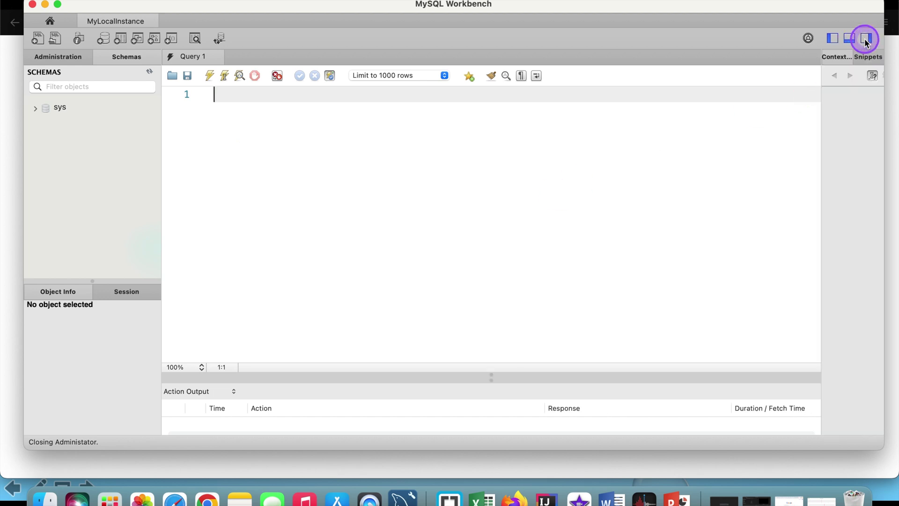
left_click_drag(821, 135, 662, 195)
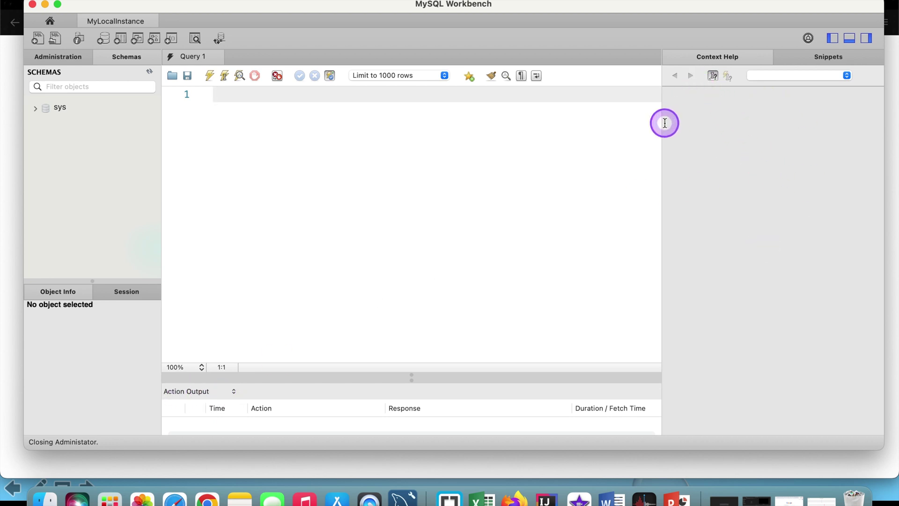
left_click_drag(663, 128, 704, 125)
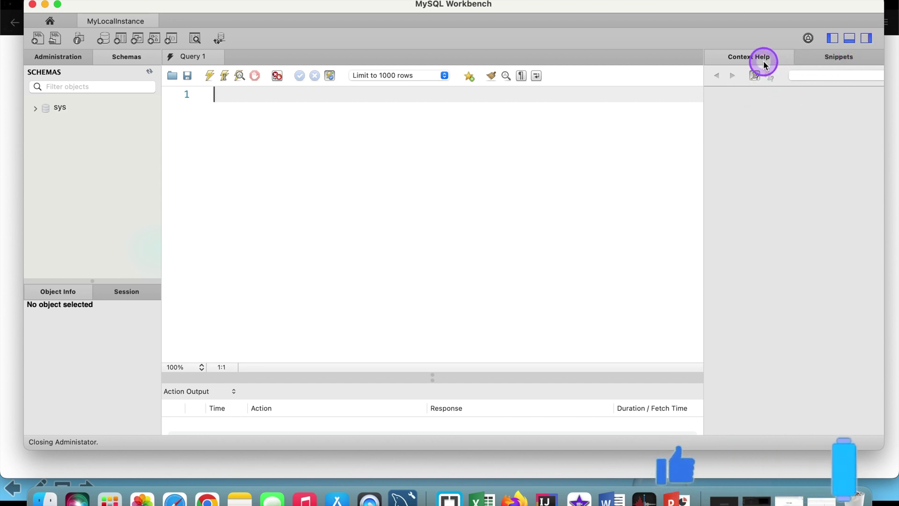
Hide the Context Help and Snippets sidebar and the Action Output area to enlarge the query editor
left_click(868, 38)
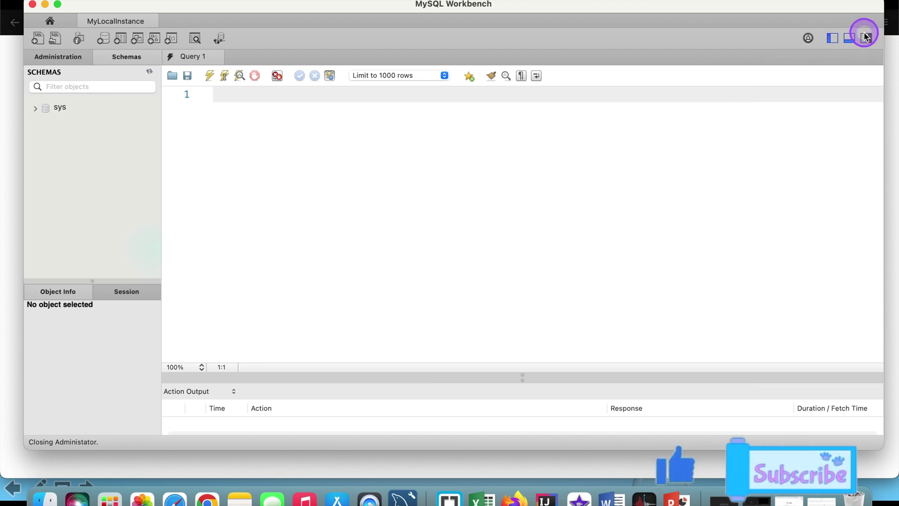
left_click(851, 40)
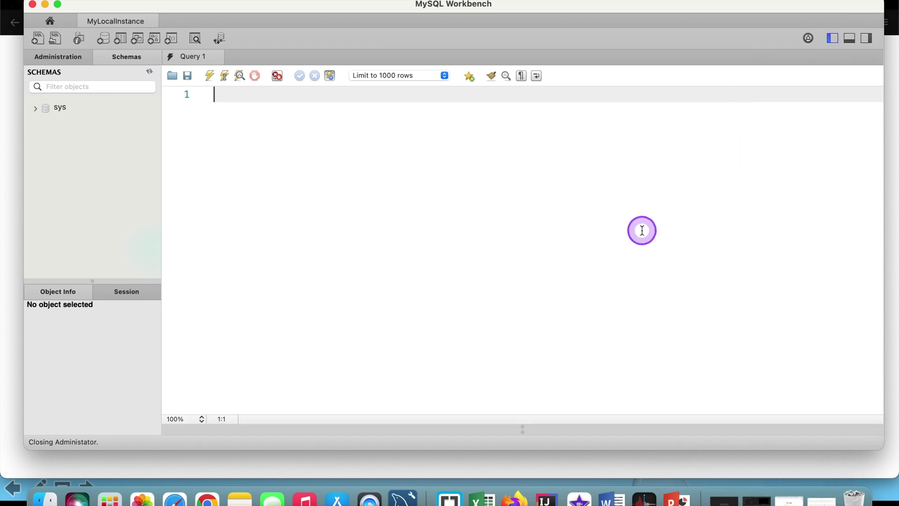
Show the Action Output area again and run the query "show databases;" in the Query 1 editor
left_click(851, 40)
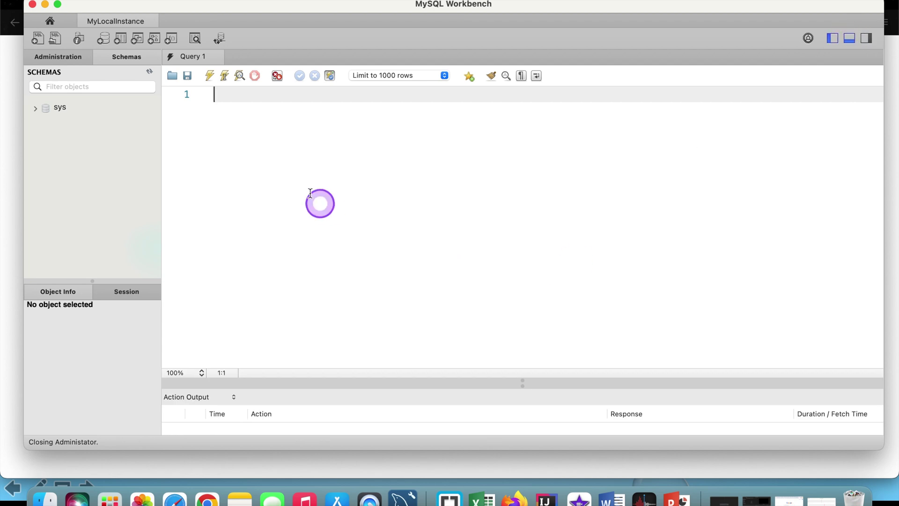
left_click(244, 133)
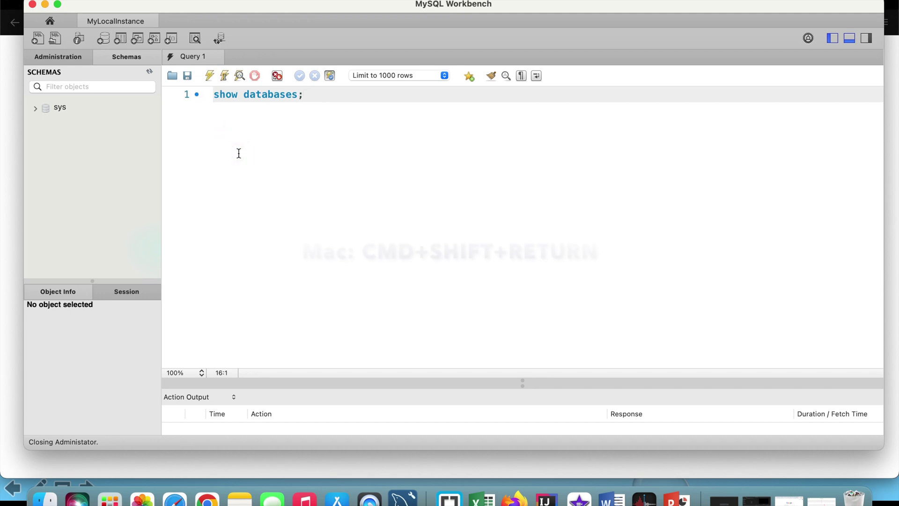
left_click(233, 157)
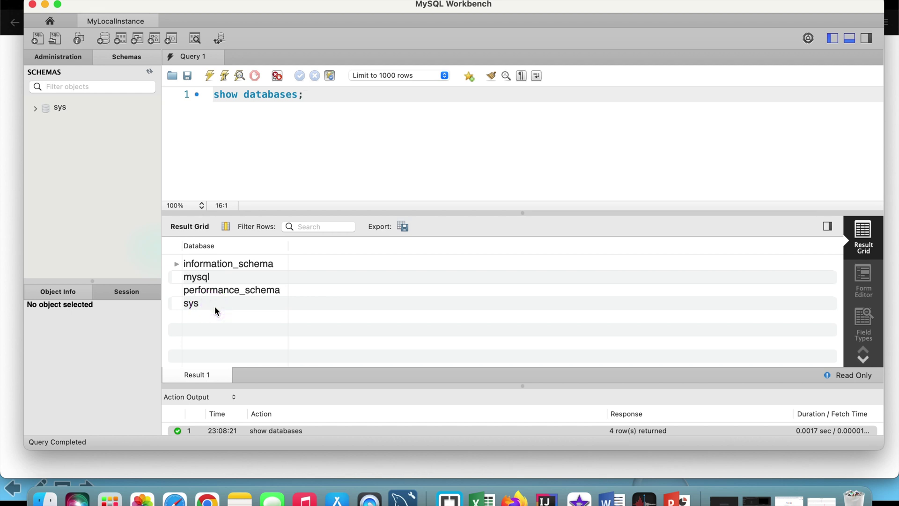
left_click(244, 183)
left_click(220, 162)
Import the self-contained dump file bollywoodAlbum-mysql.sql from the Documents/MySQL/ExampleDatabase folder into the local server
left_click(66, 58)
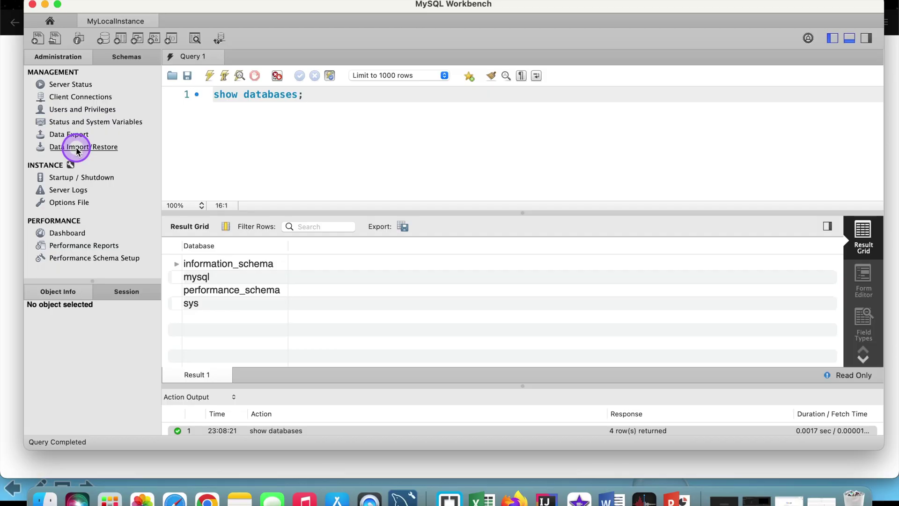
left_click(77, 147)
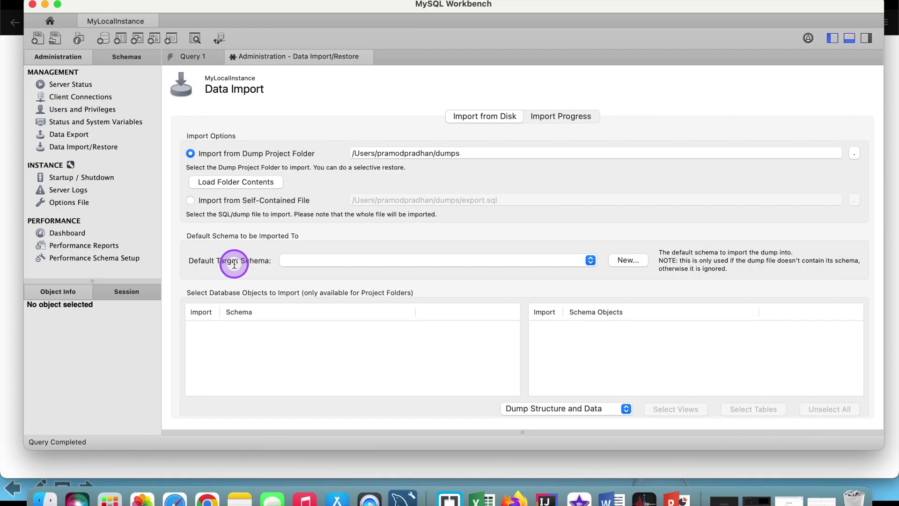
left_click(191, 202)
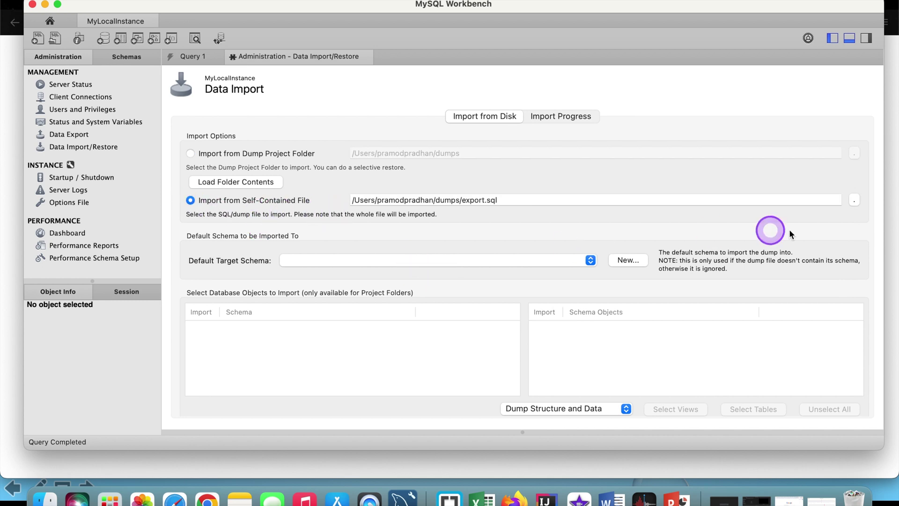
left_click(856, 203)
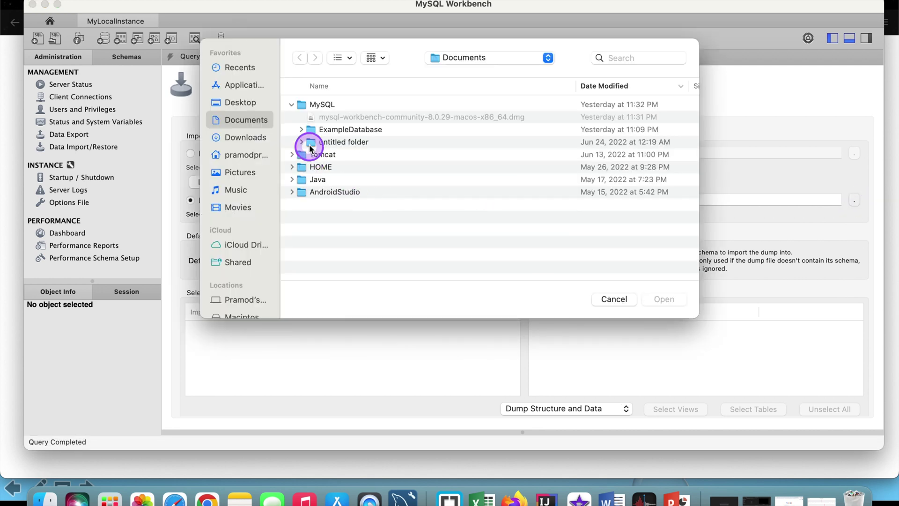
left_click(301, 129)
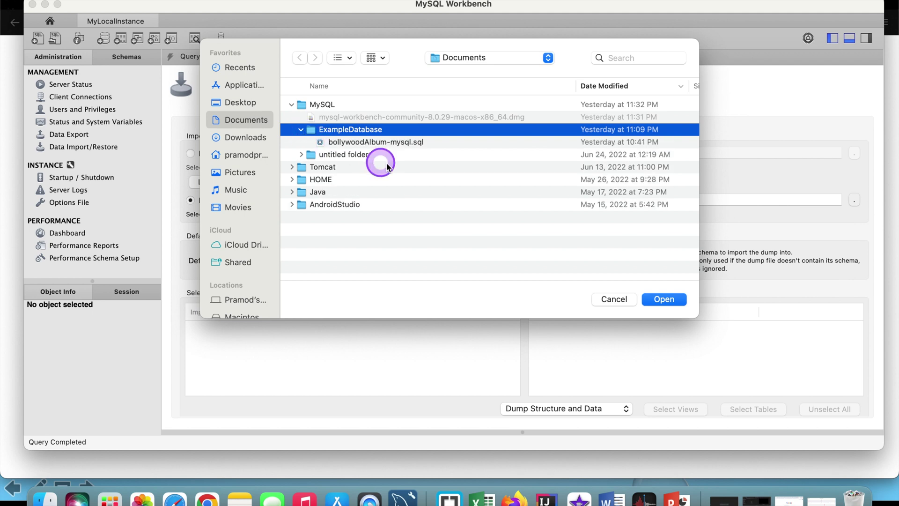
left_click(373, 143)
left_click(658, 302)
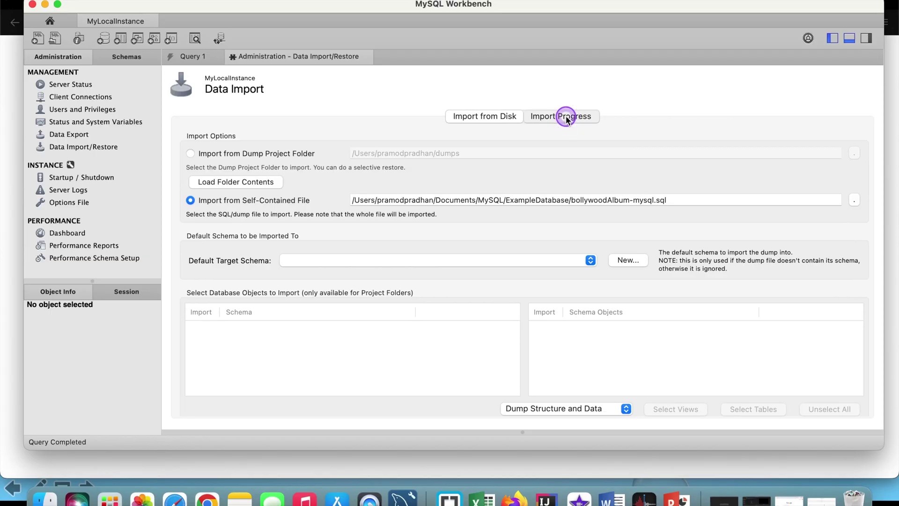
left_click(566, 117)
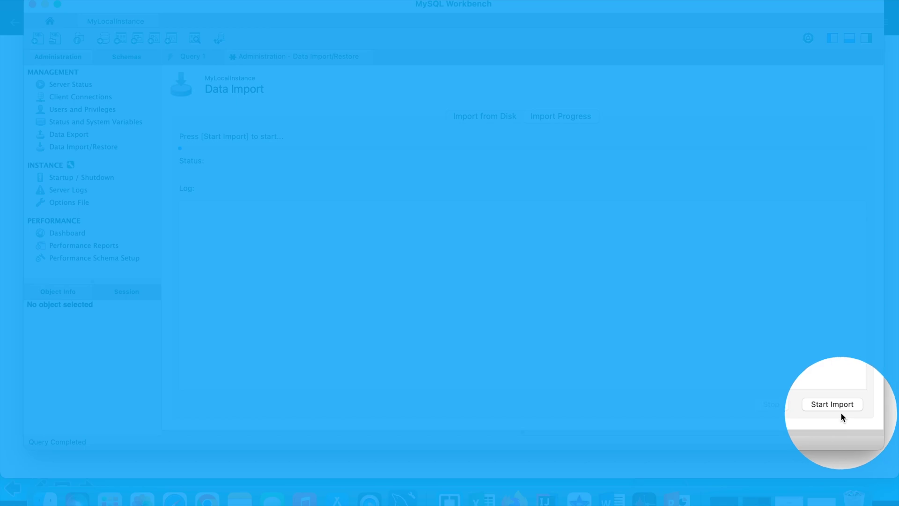
left_click(834, 406)
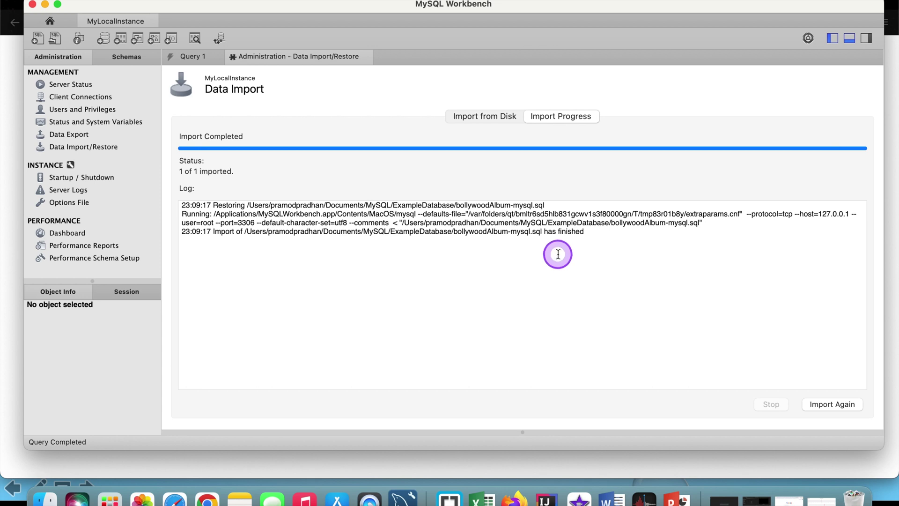
Refresh the schemas list and expand the bollywoodAlbum schema down to its tables
left_click(126, 57)
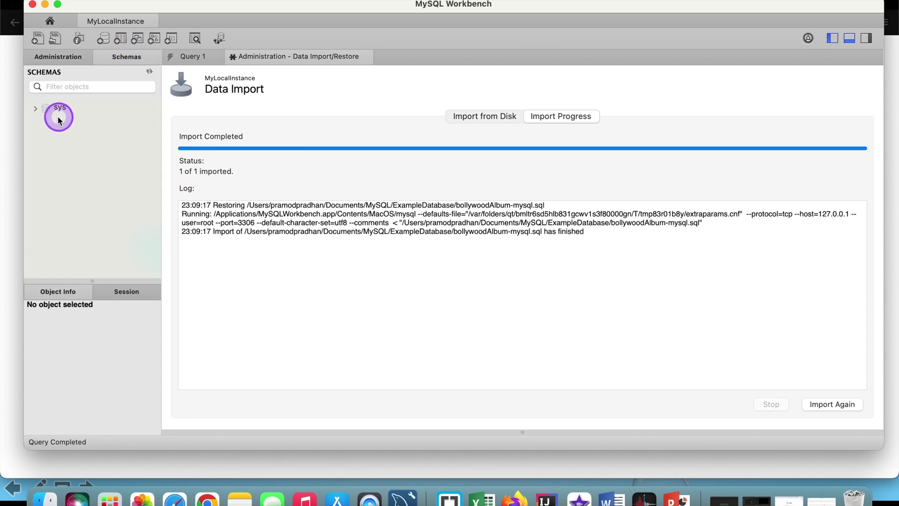
left_click(149, 73)
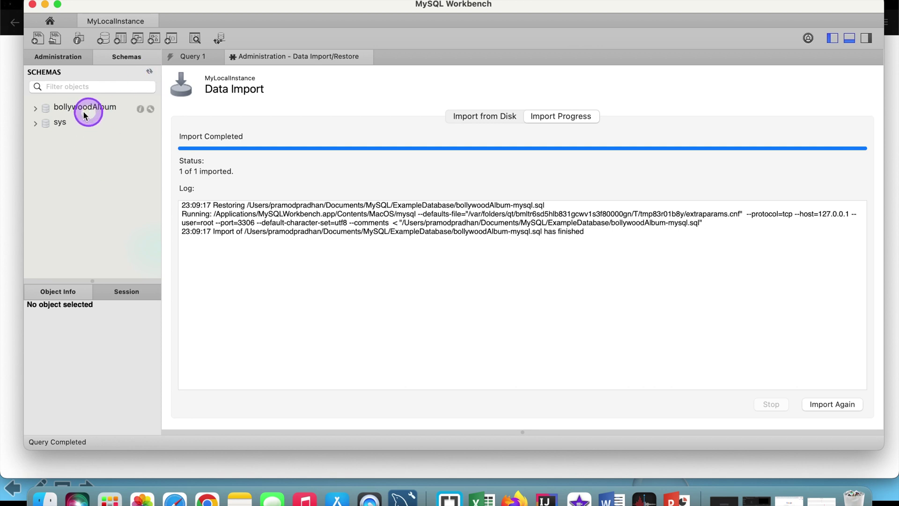
left_click(35, 109)
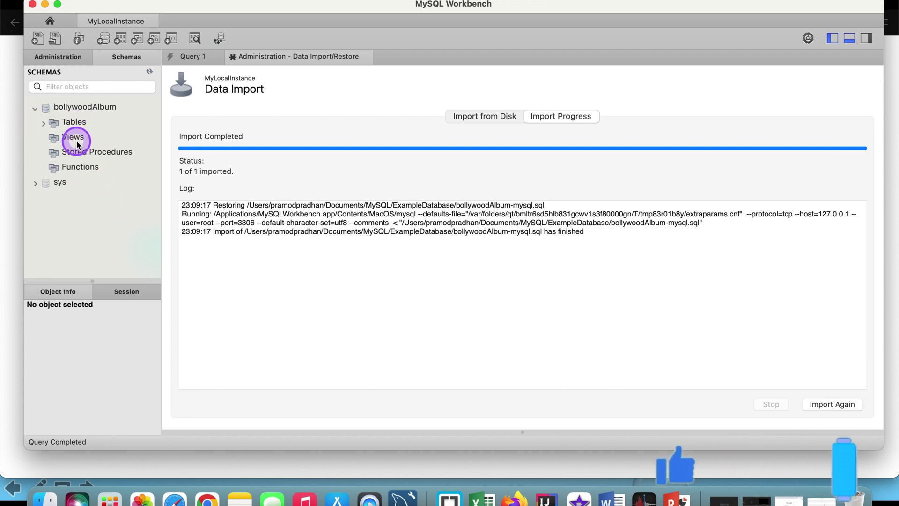
left_click(43, 123)
Query all rows of the bollywoodAlbum album table and enlarge the result grid to show more of them
mouse_move(66, 141)
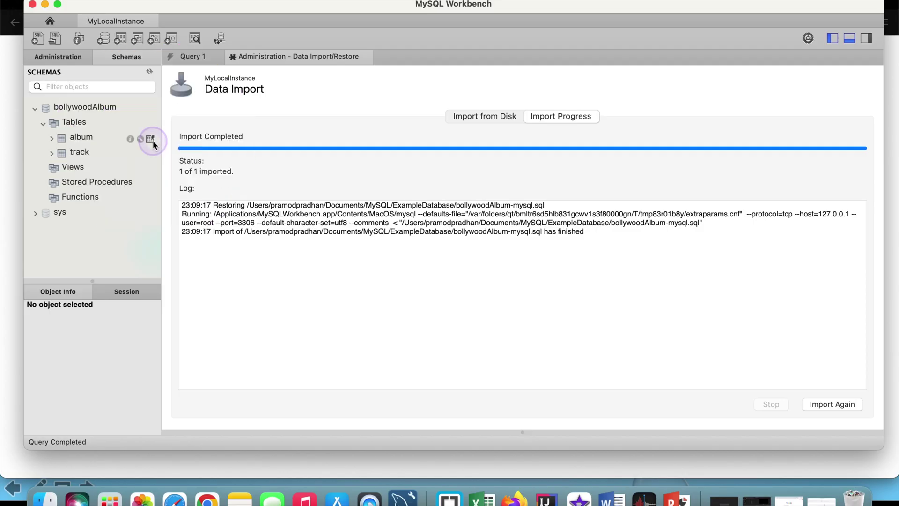
left_click(151, 139)
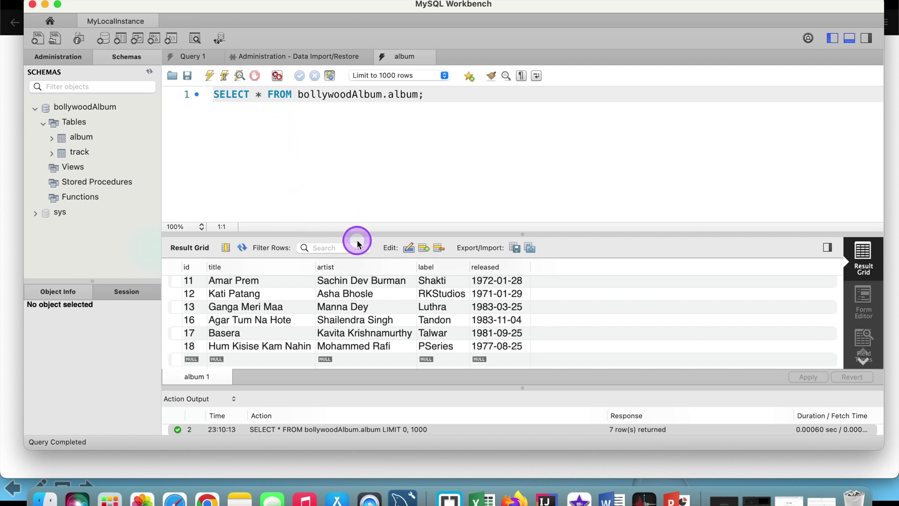
left_click_drag(356, 234, 295, 183)
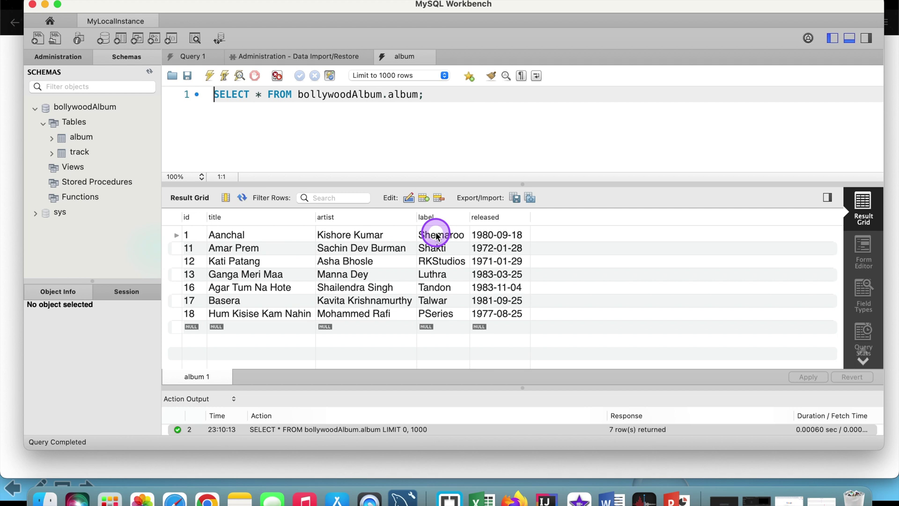